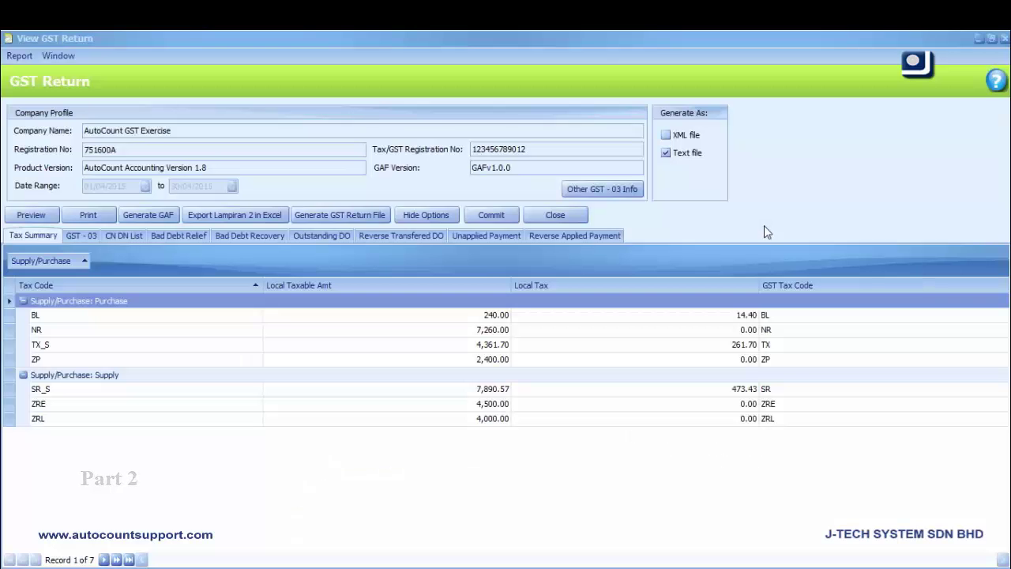
# On the GST-03 tab, enter the authorized person's name and new IC number in Other GST-03 Info
pyautogui.click(87, 237)
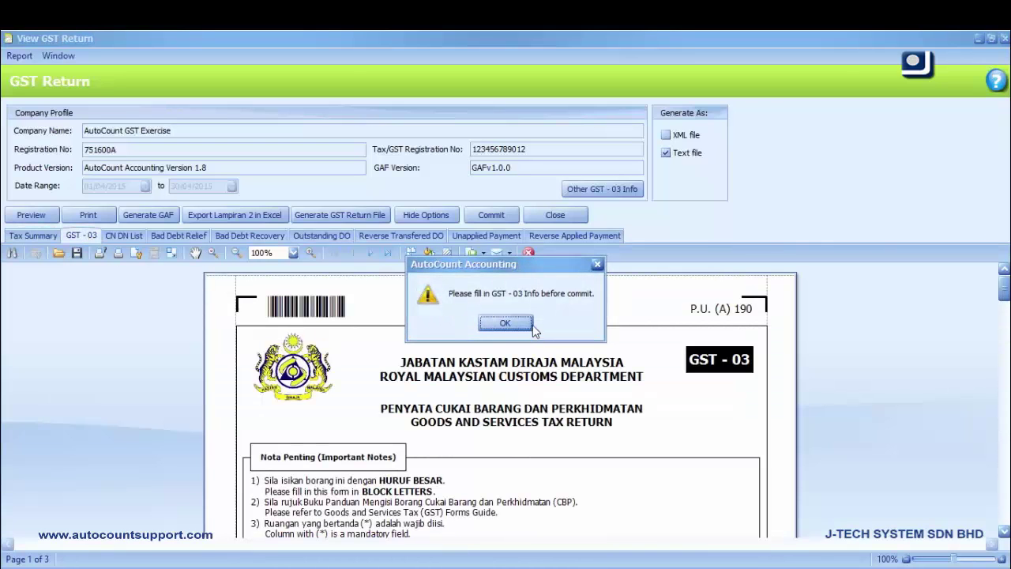
pyautogui.click(529, 324)
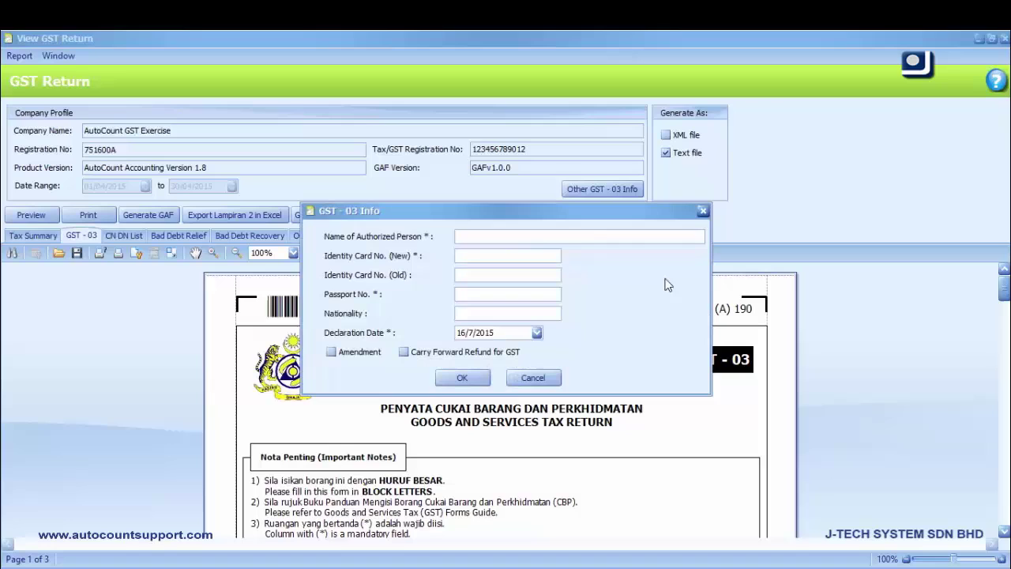
pyautogui.click(702, 210)
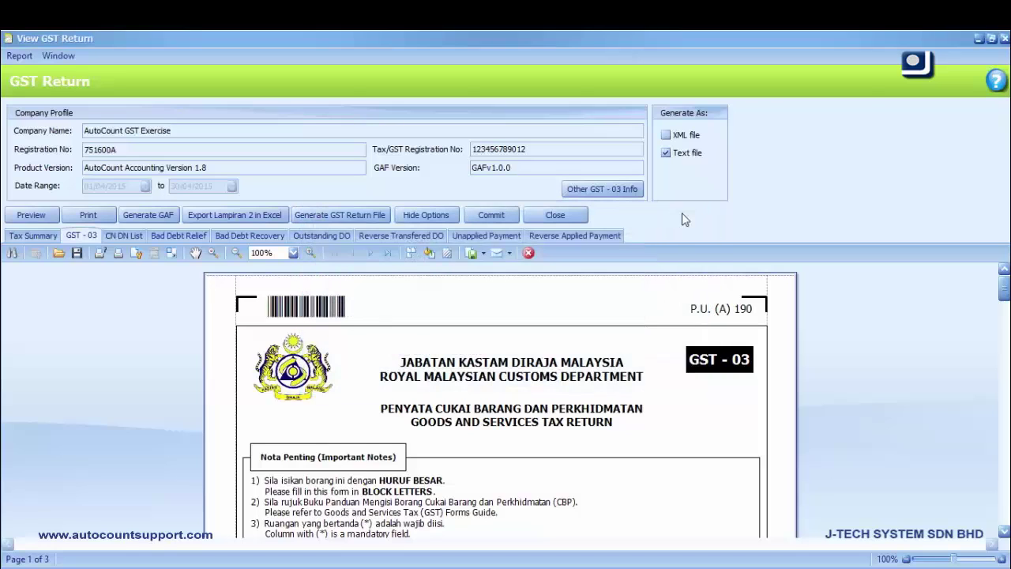
pyautogui.click(618, 192)
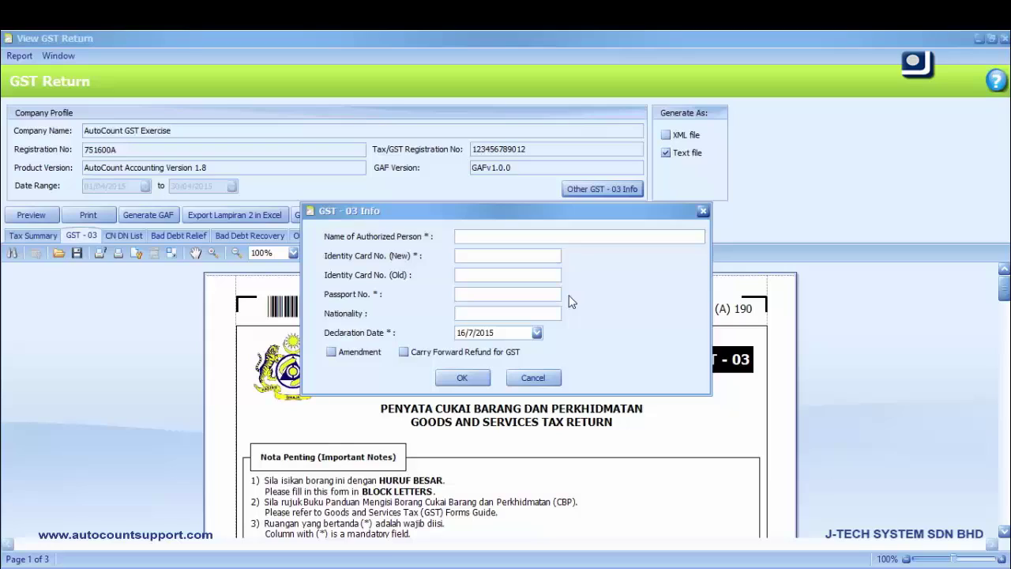
pyautogui.write('tmy')
pyautogui.click(515, 256)
pyautogui.write('123456')
pyautogui.click(473, 379)
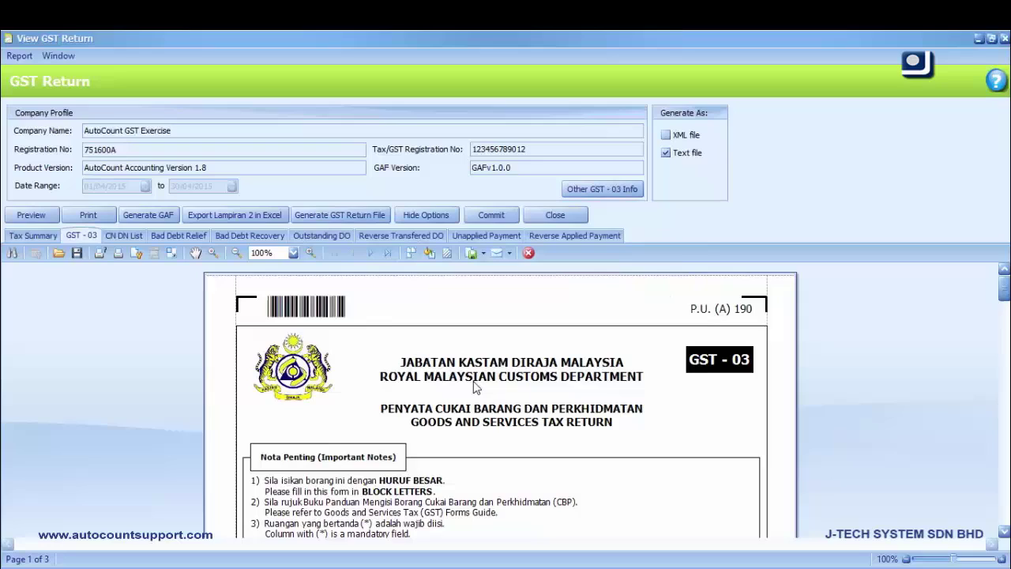
# Hide the options and scroll down to Part B, showing output tax of RM 473.43
pyautogui.click(427, 215)
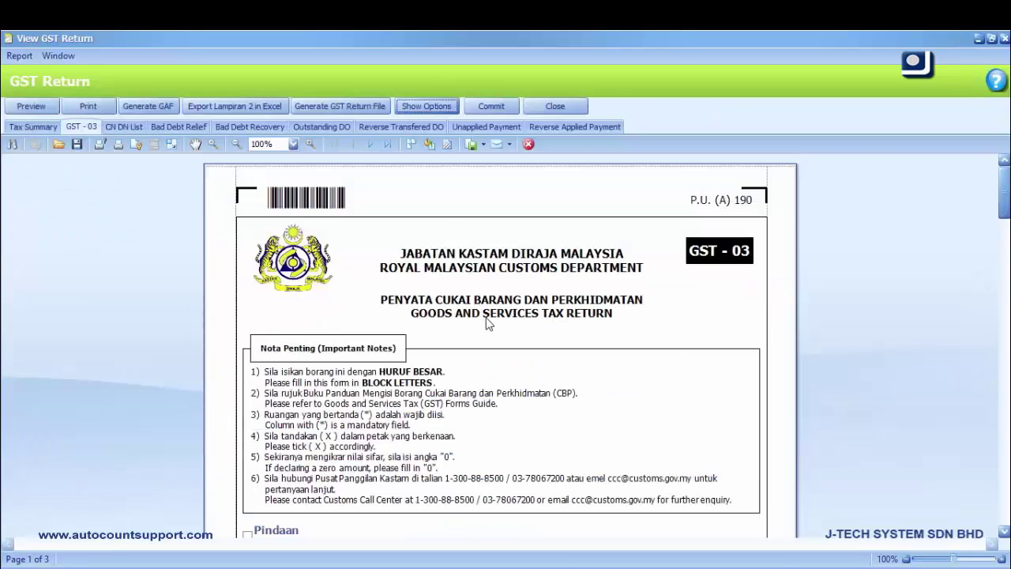
pyautogui.scroll(-4, 488, 324)
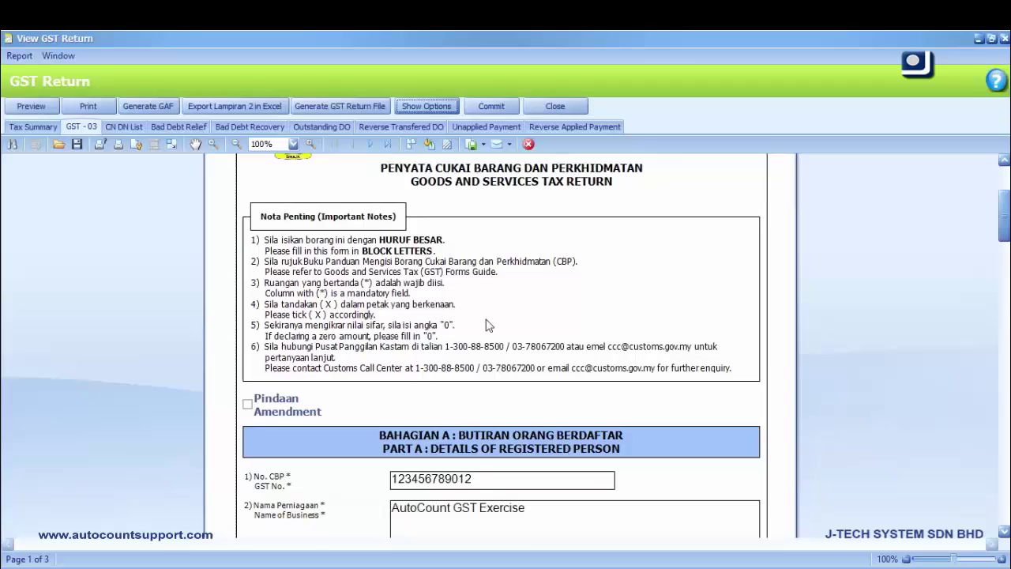
pyautogui.scroll(-5, 488, 324)
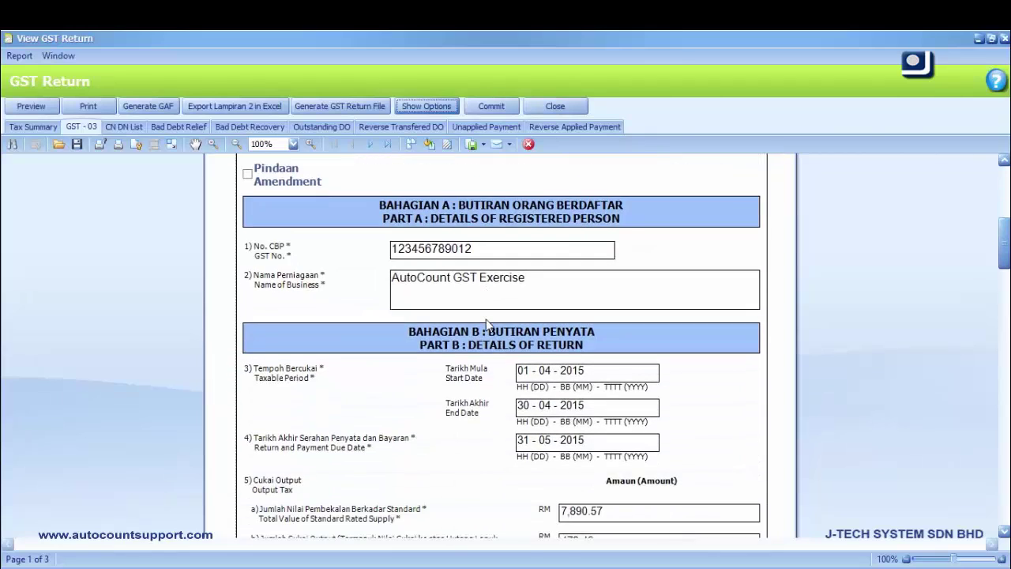
pyautogui.scroll(-1, 488, 324)
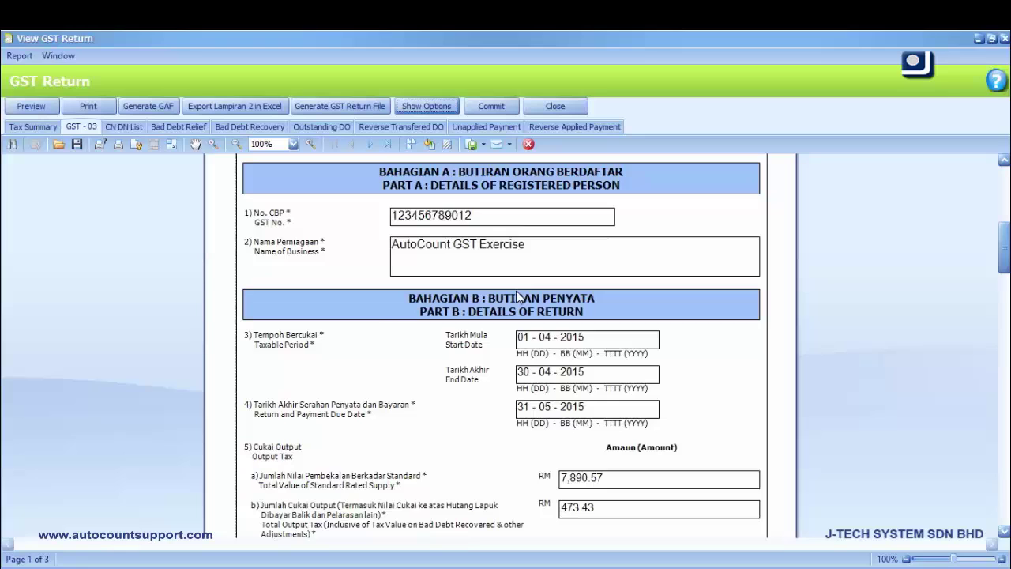
pyautogui.scroll(-3, 525, 330)
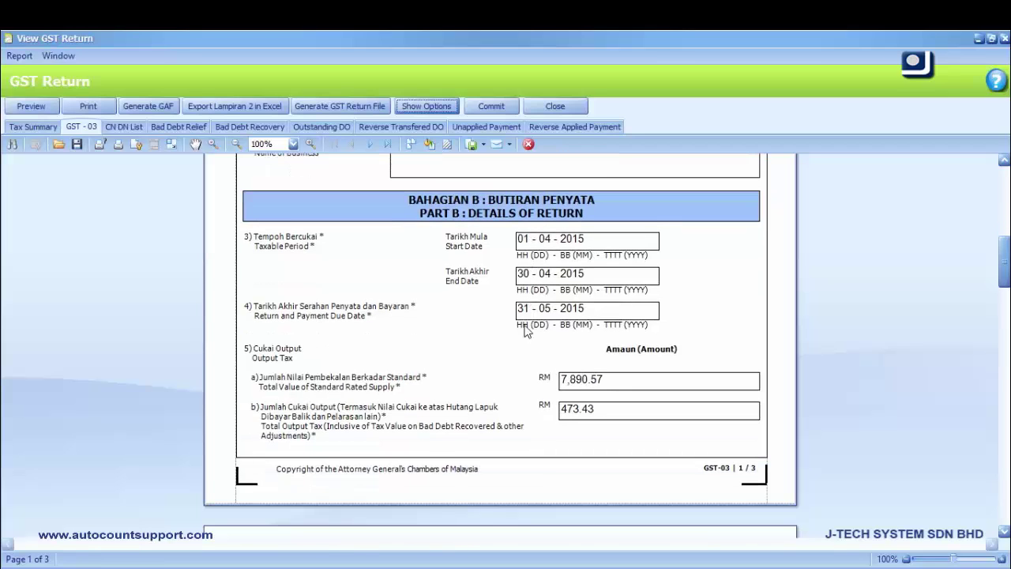
pyautogui.scroll(-1, 526, 332)
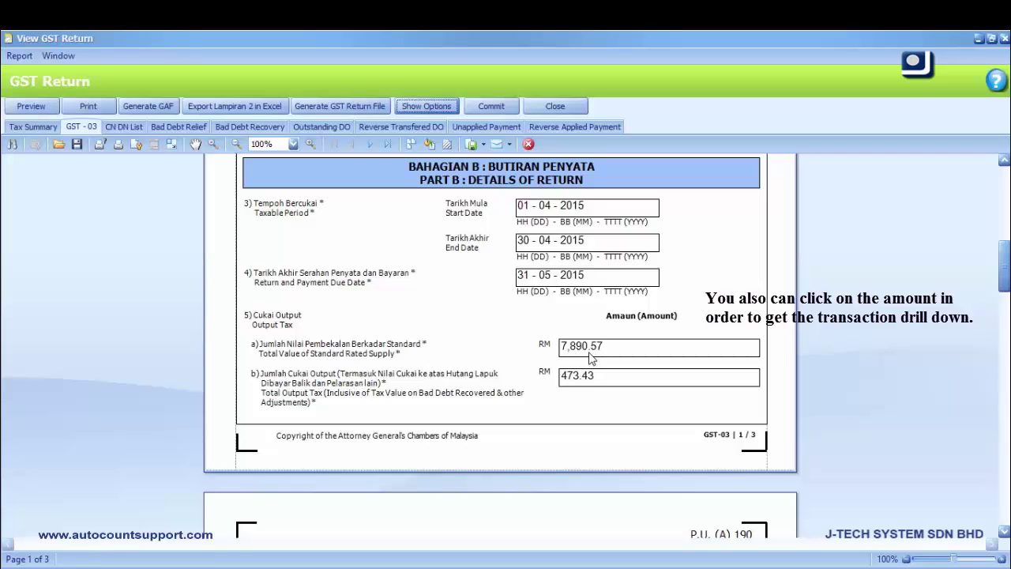
pyautogui.click(590, 353)
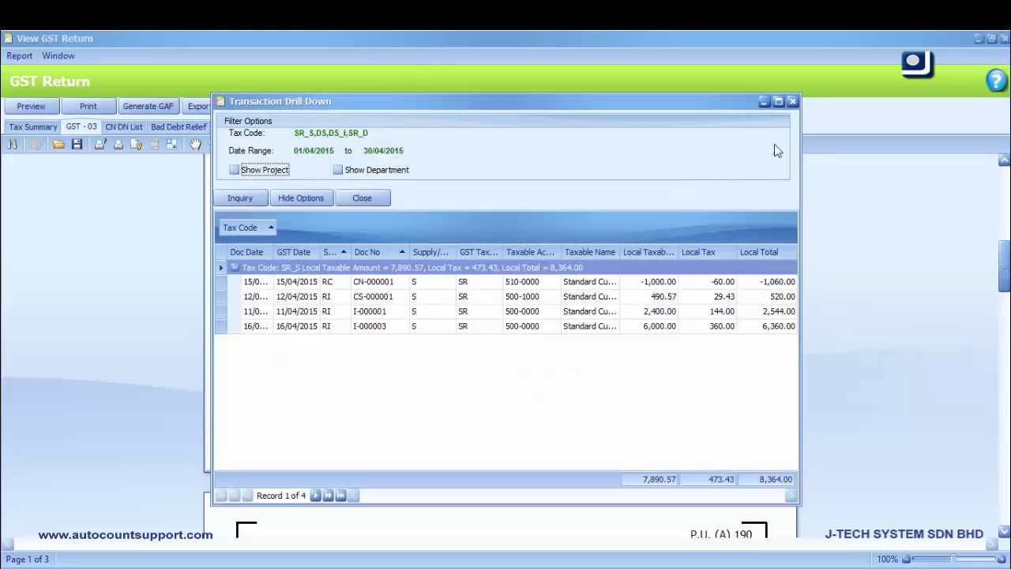
pyautogui.click(795, 105)
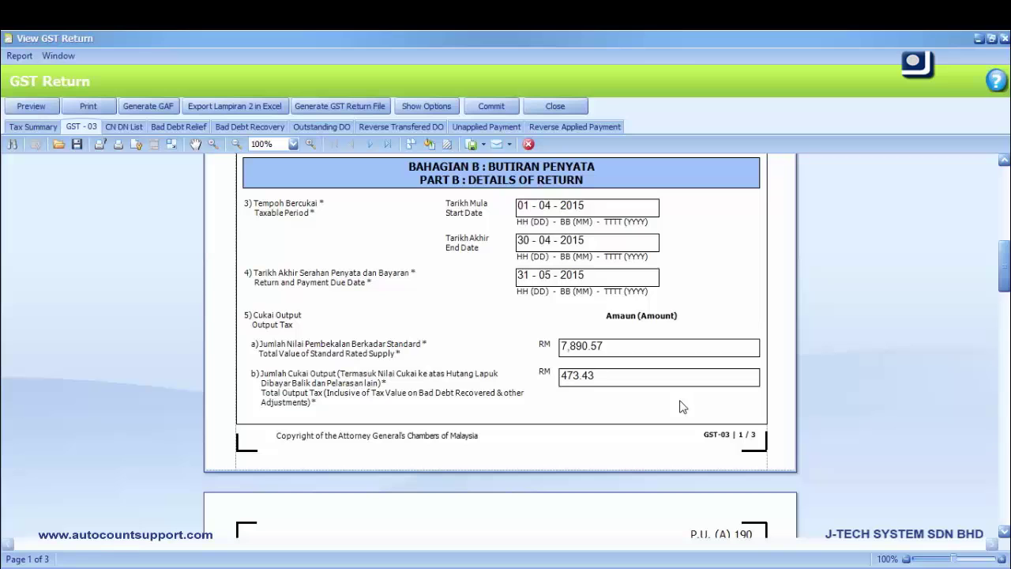
pyautogui.doubleClick(577, 387)
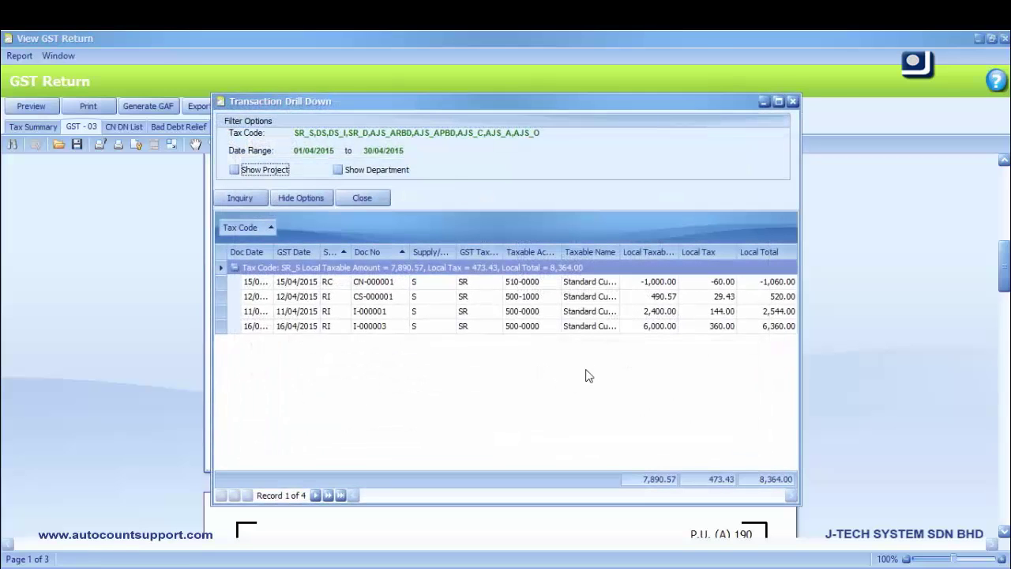
pyautogui.click(792, 102)
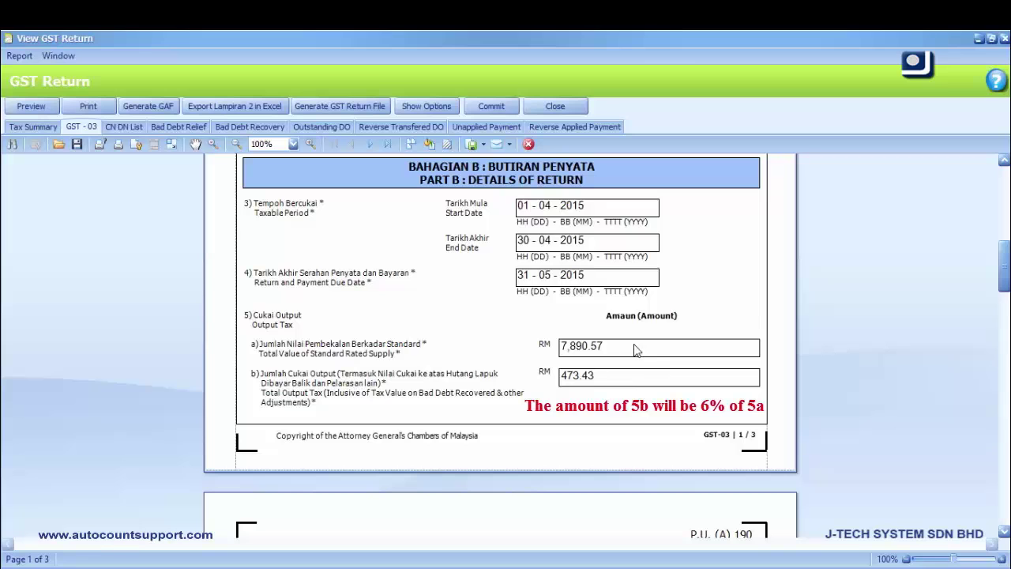
# Scroll to page 2 to review GST payable RM 211.73 and the Part C supplies
pyautogui.scroll(-5, 636, 350)
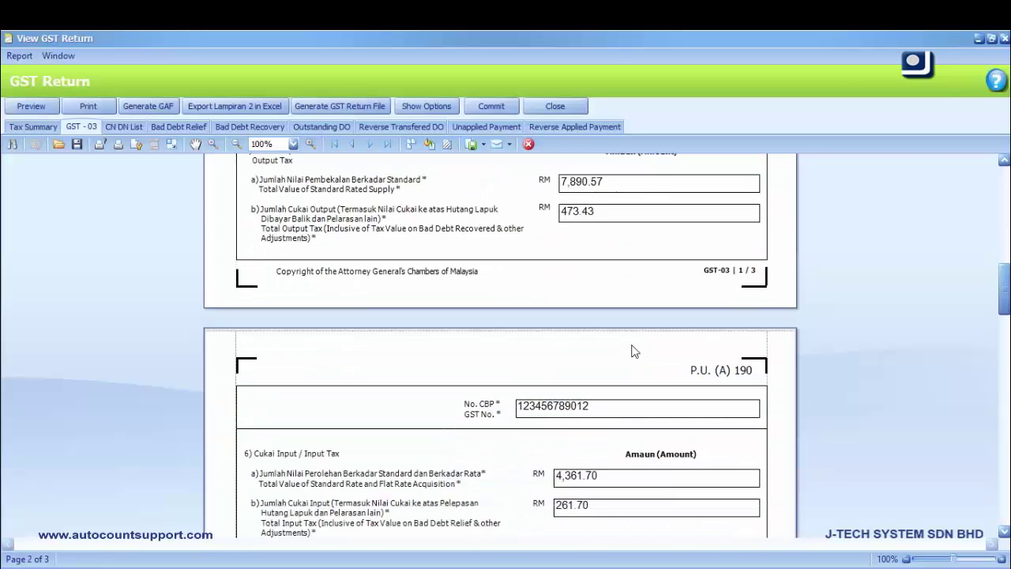
pyautogui.scroll(-7, 635, 349)
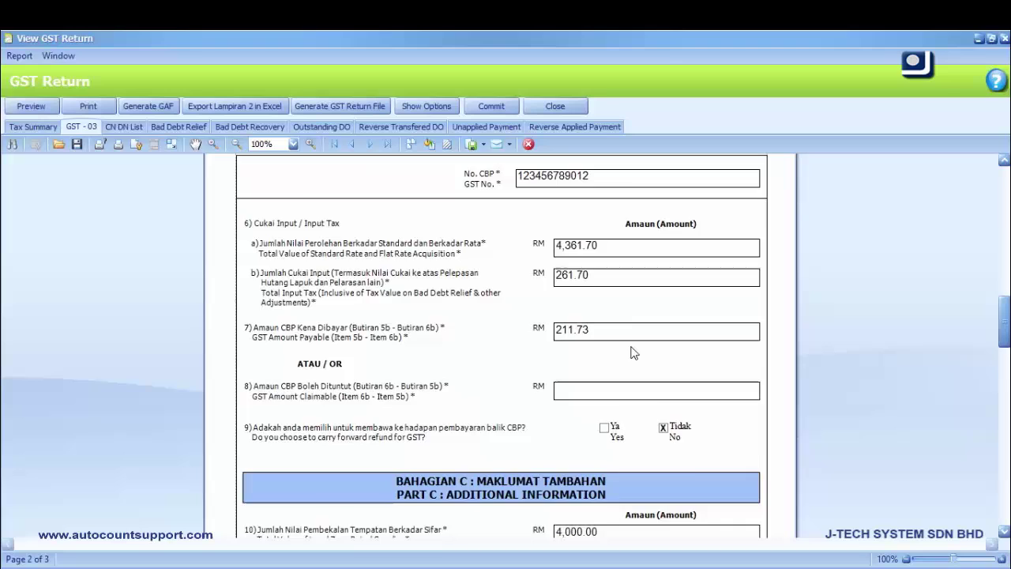
pyautogui.scroll(-1, 636, 353)
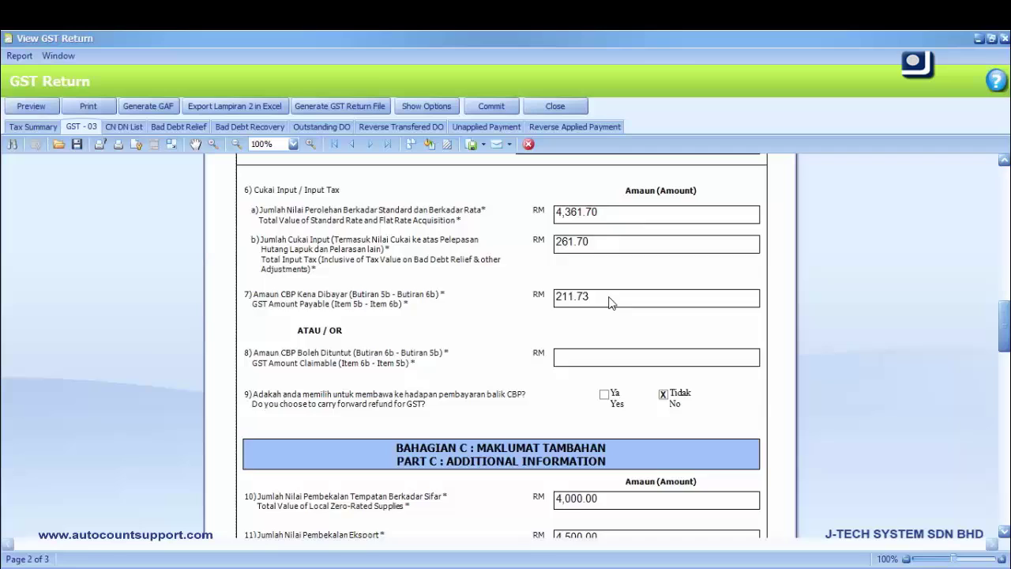
pyautogui.scroll(-2, 609, 302)
pyautogui.scroll(1, 609, 300)
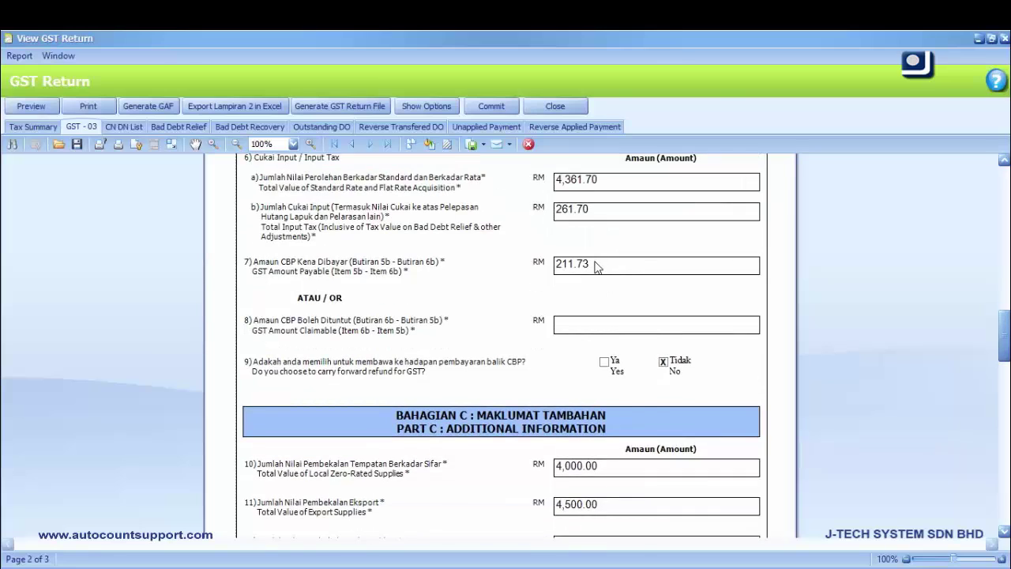
pyautogui.scroll(-1, 596, 267)
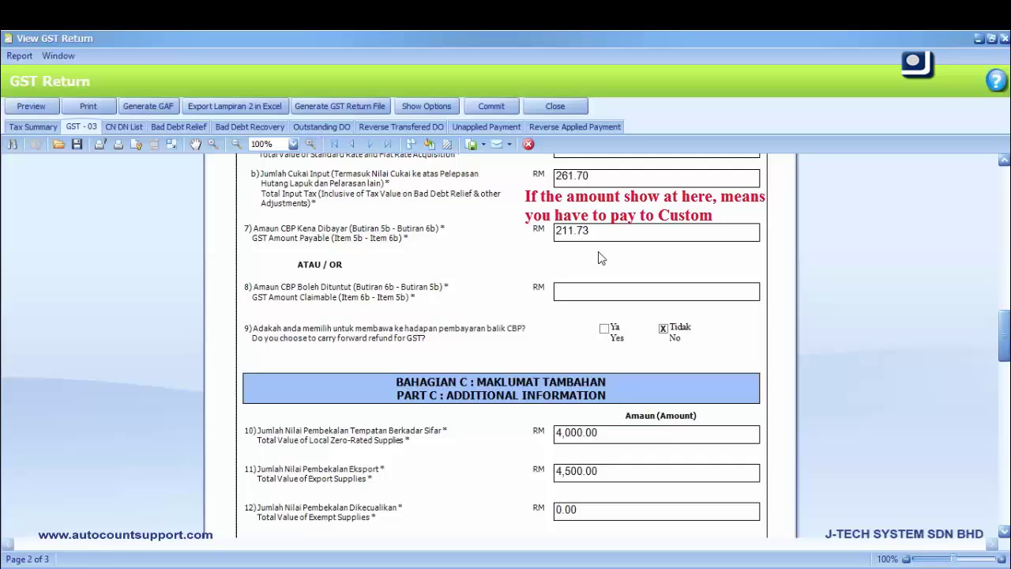
pyautogui.scroll(-1, 598, 257)
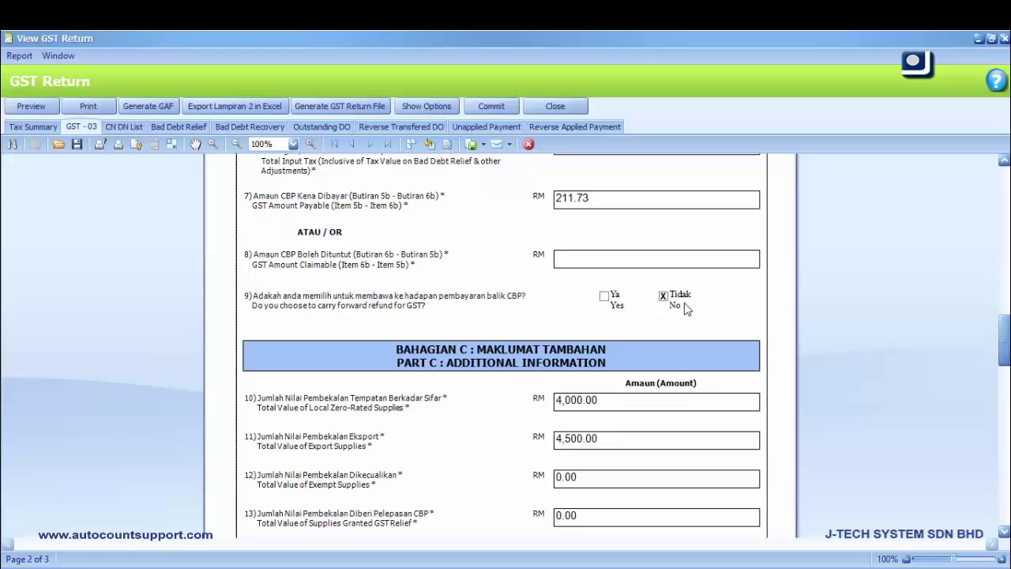
# Tick, then untick Carry Forward Refund for GST so the return answers No
pyautogui.click(439, 106)
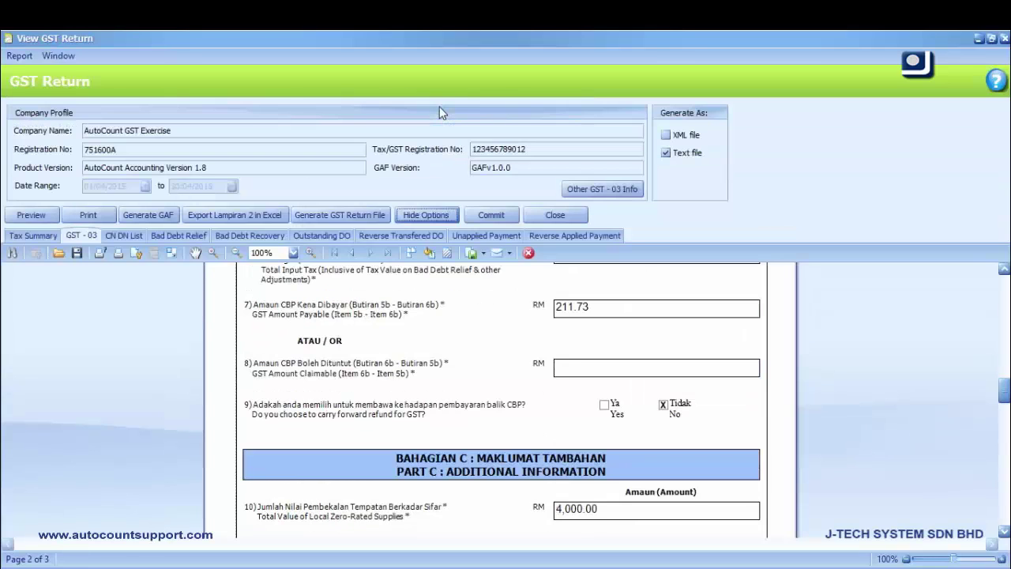
pyautogui.click(584, 189)
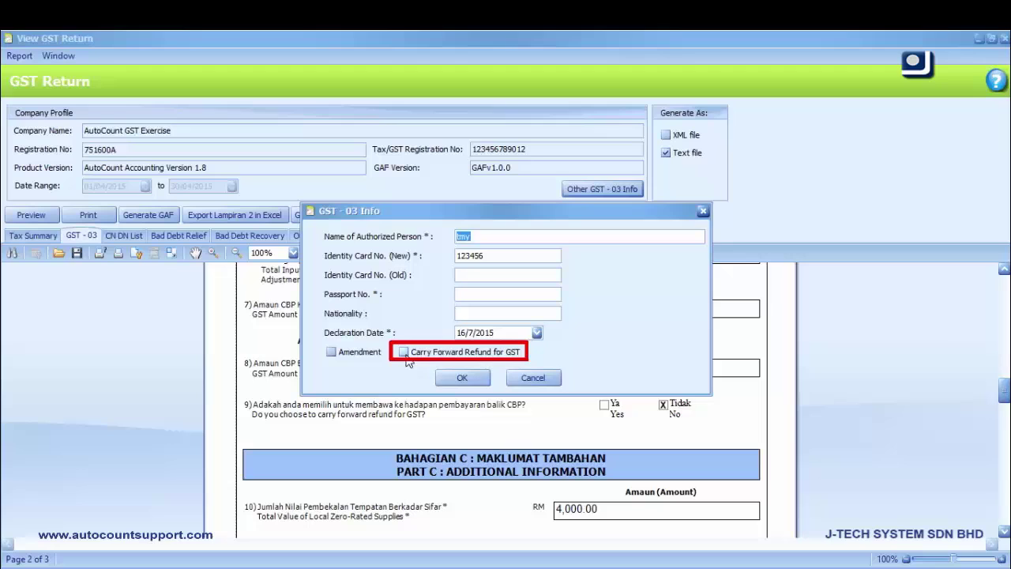
pyautogui.click(404, 353)
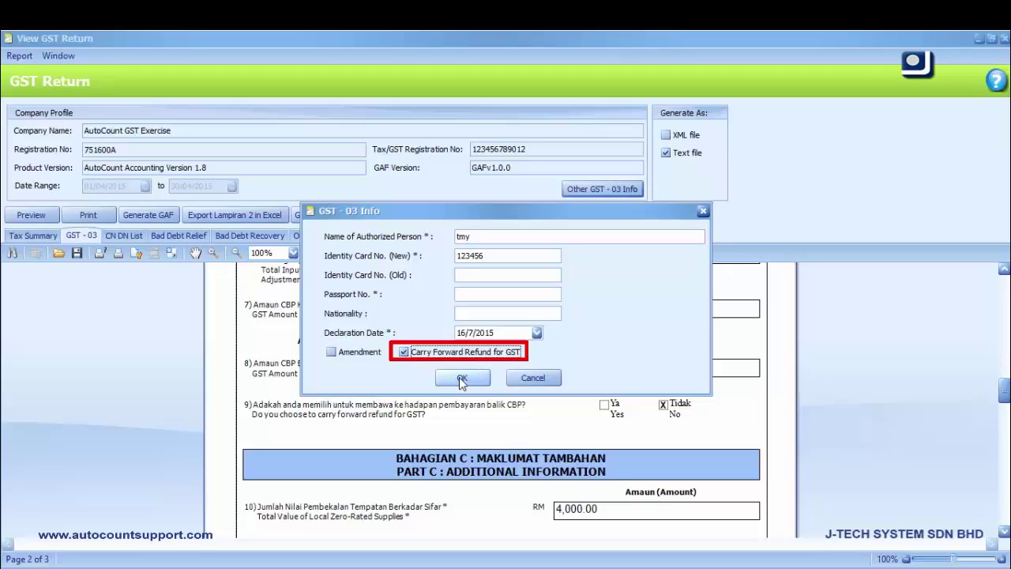
pyautogui.click(462, 378)
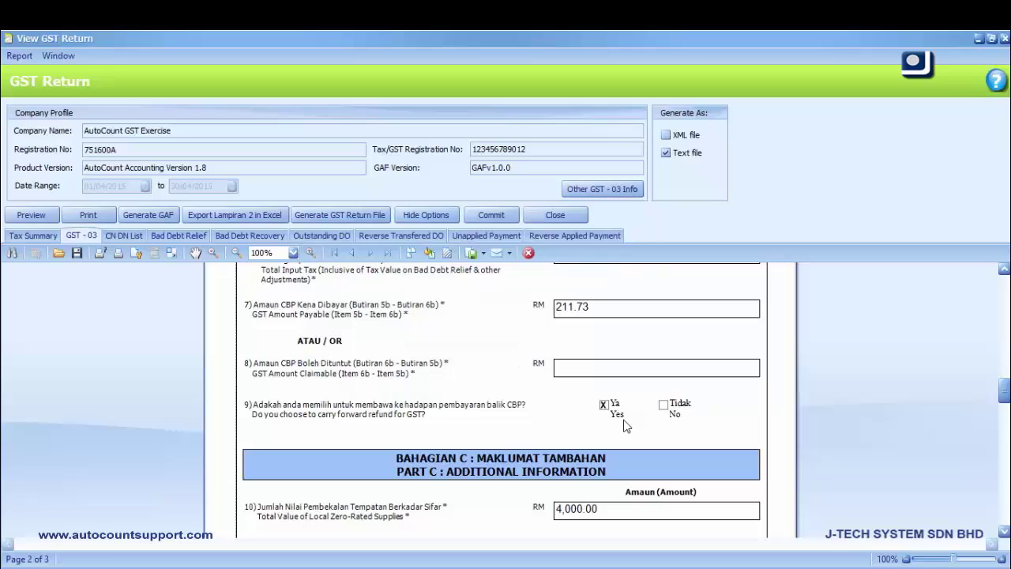
pyautogui.click(625, 188)
pyautogui.click(418, 353)
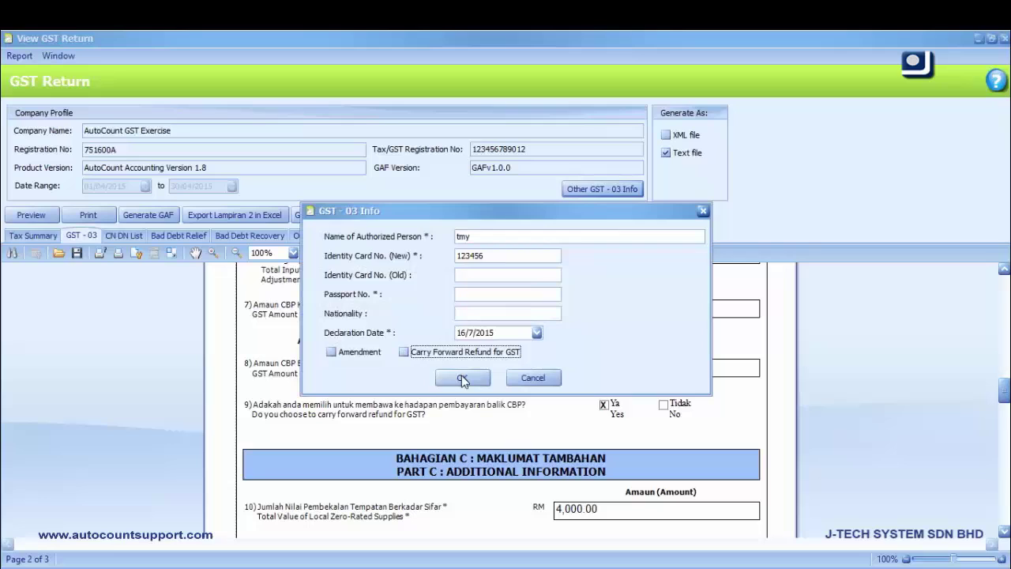
pyautogui.click(463, 378)
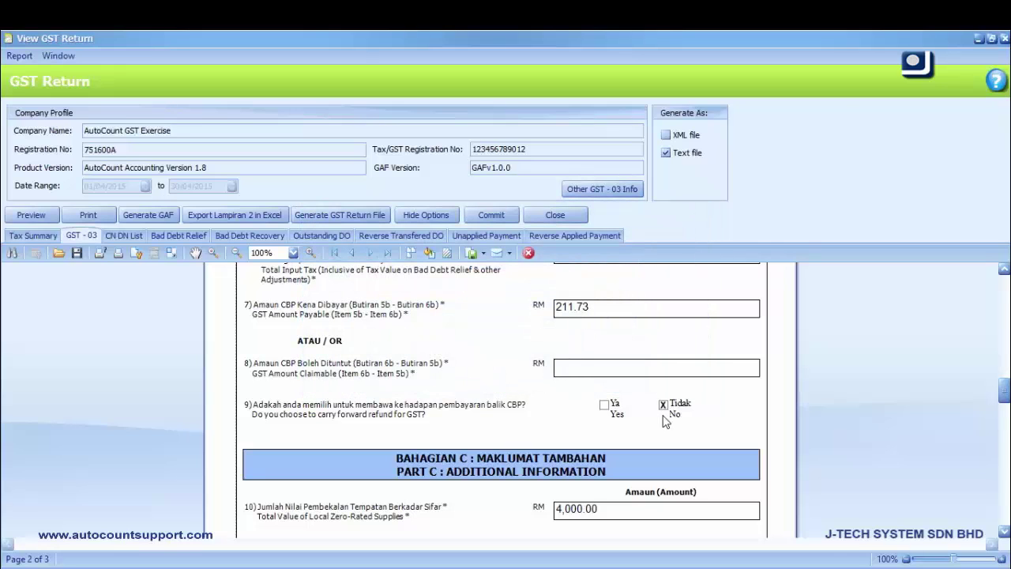
pyautogui.scroll(-4, 663, 423)
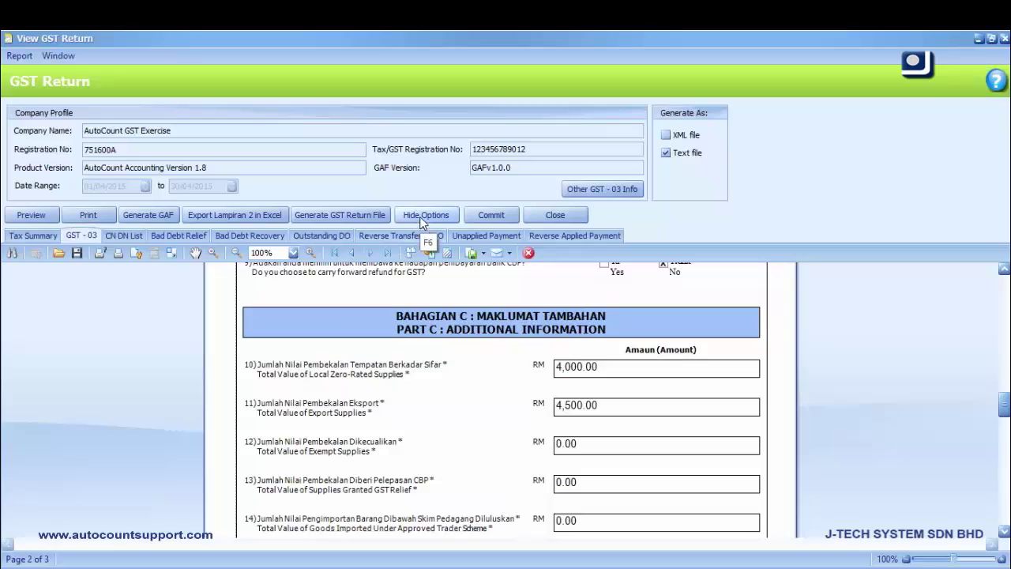
pyautogui.click(419, 215)
pyautogui.scroll(-1, 523, 265)
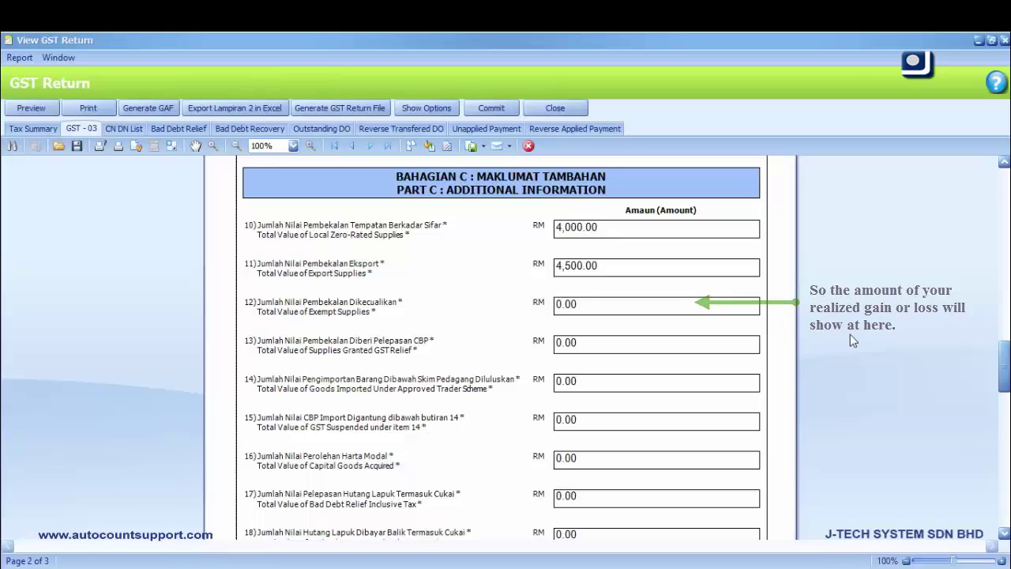
pyautogui.scroll(-2, 849, 336)
pyautogui.scroll(-9, 850, 335)
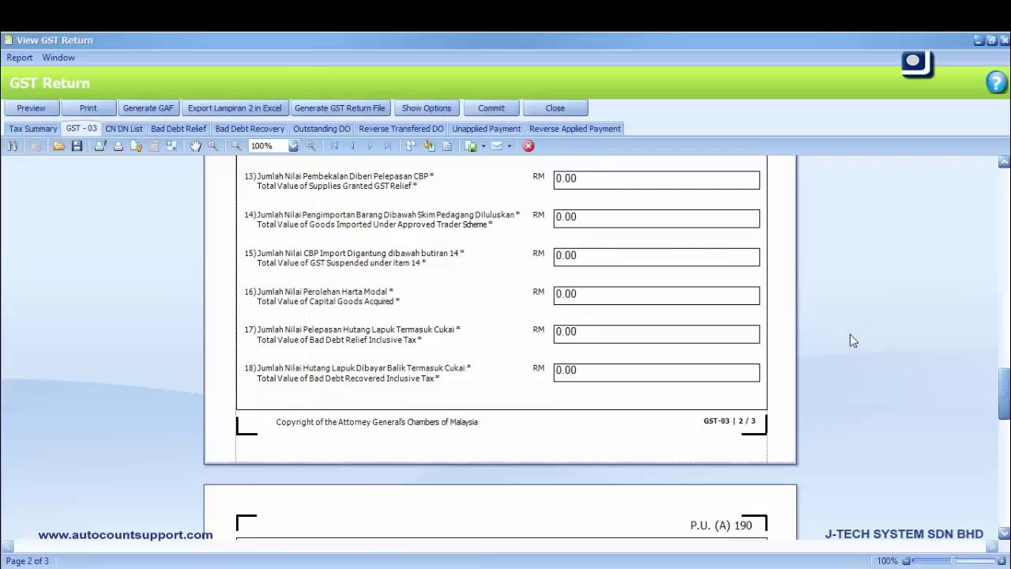
pyautogui.scroll(-6, 849, 334)
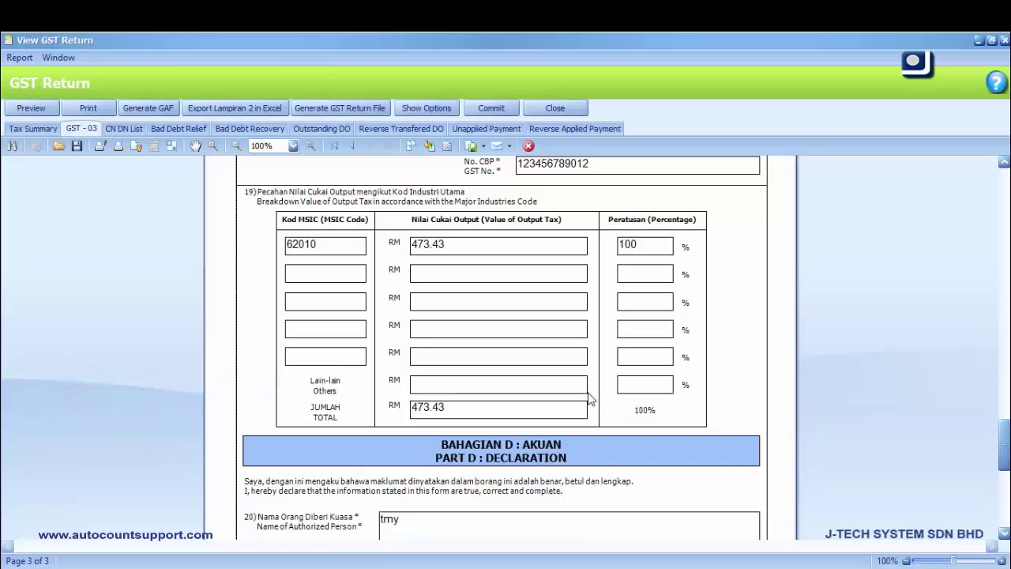
pyautogui.scroll(-5, 647, 388)
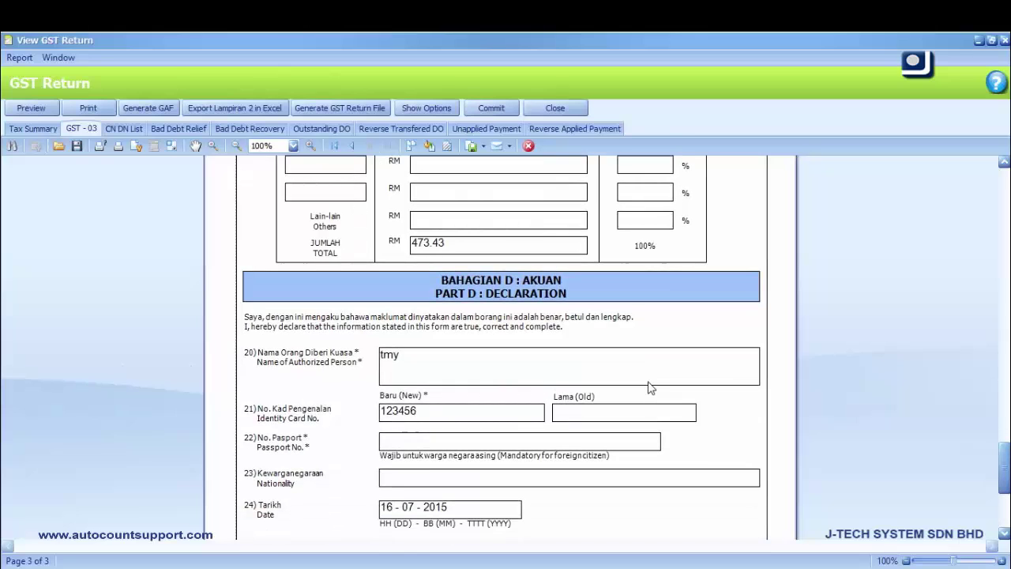
pyautogui.scroll(-2, 649, 387)
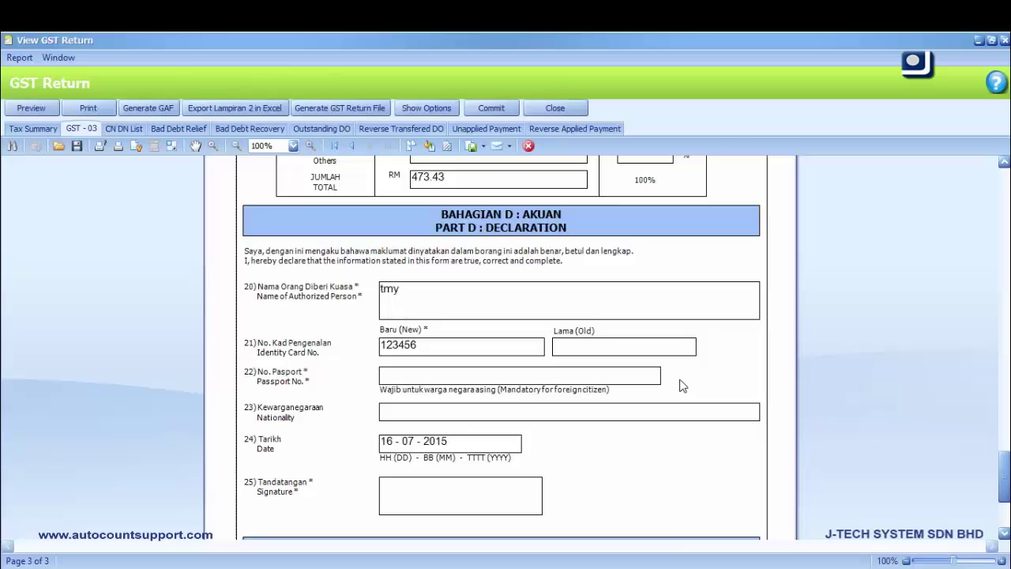
pyautogui.scroll(-1, 683, 385)
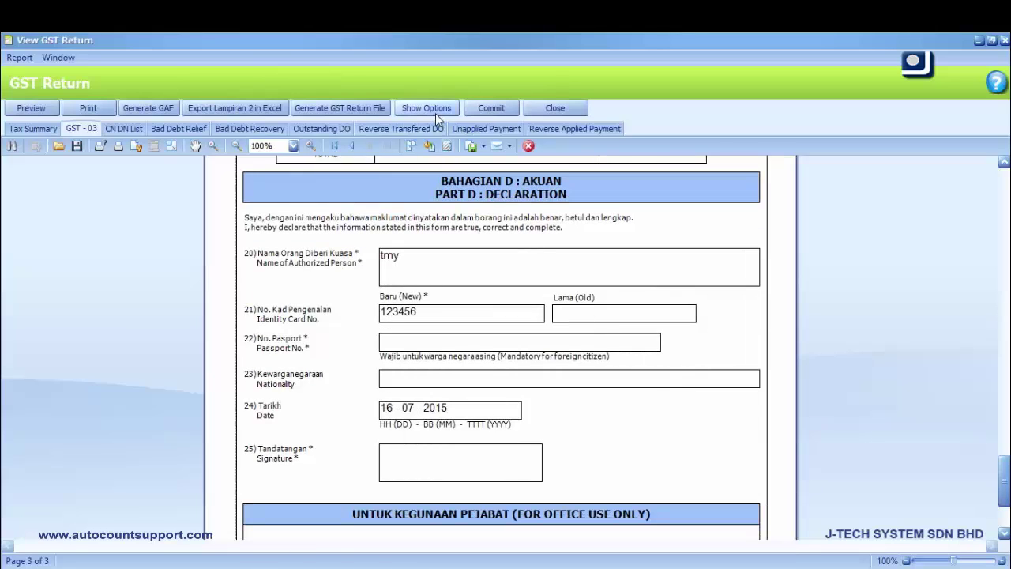
# Generate the 01042015–30042015 GST return text file on the Desktop and open it
pyautogui.click(435, 111)
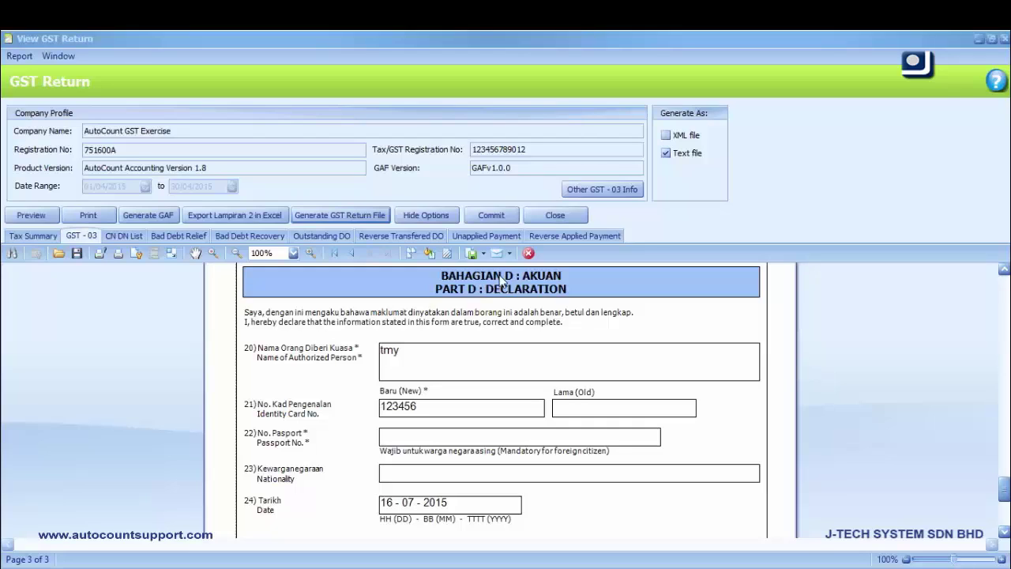
pyautogui.click(376, 218)
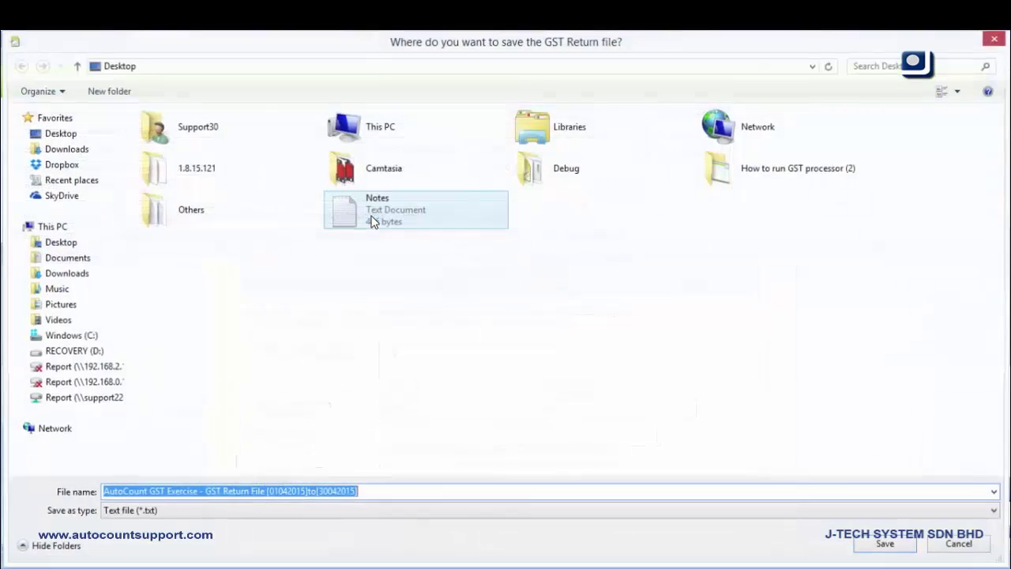
pyautogui.click(86, 135)
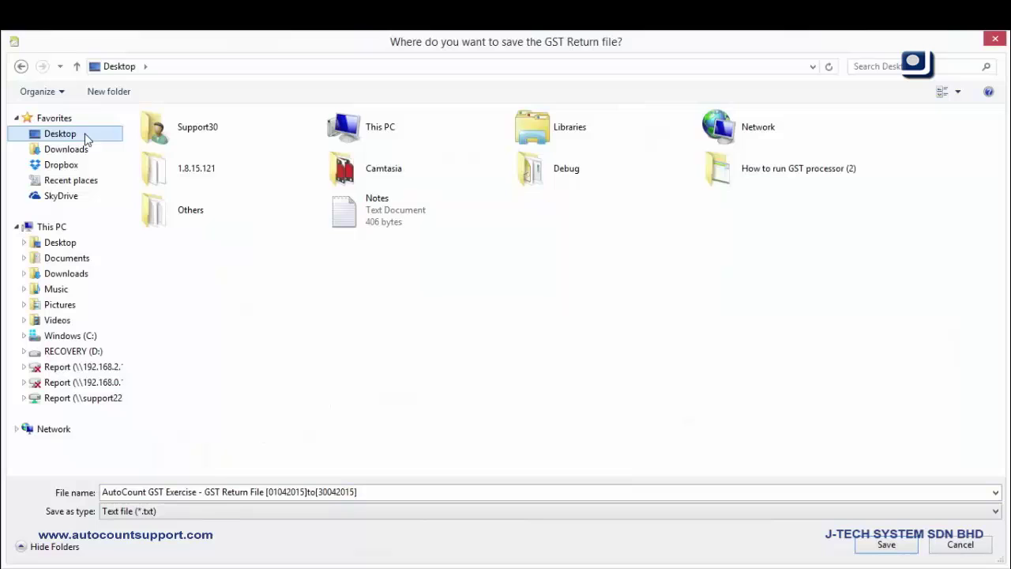
pyautogui.click(863, 551)
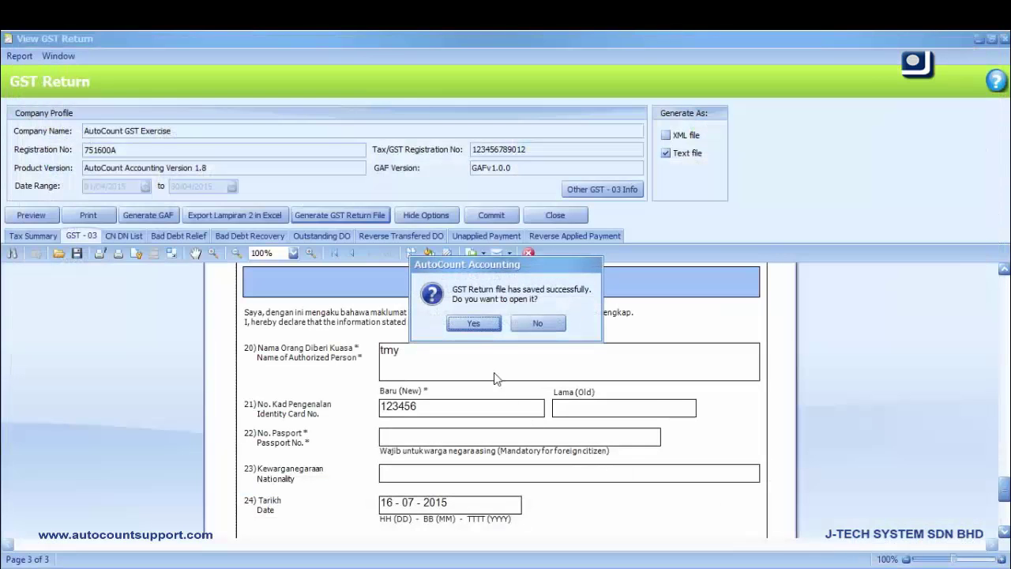
pyautogui.click(474, 323)
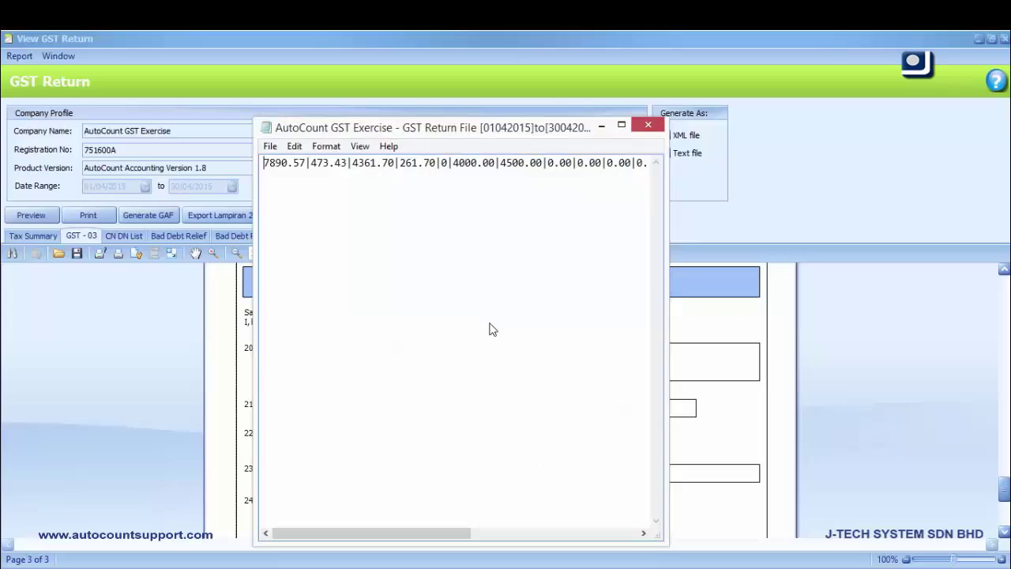
# Close the Notepad window showing the GST return text file
pyautogui.click(649, 131)
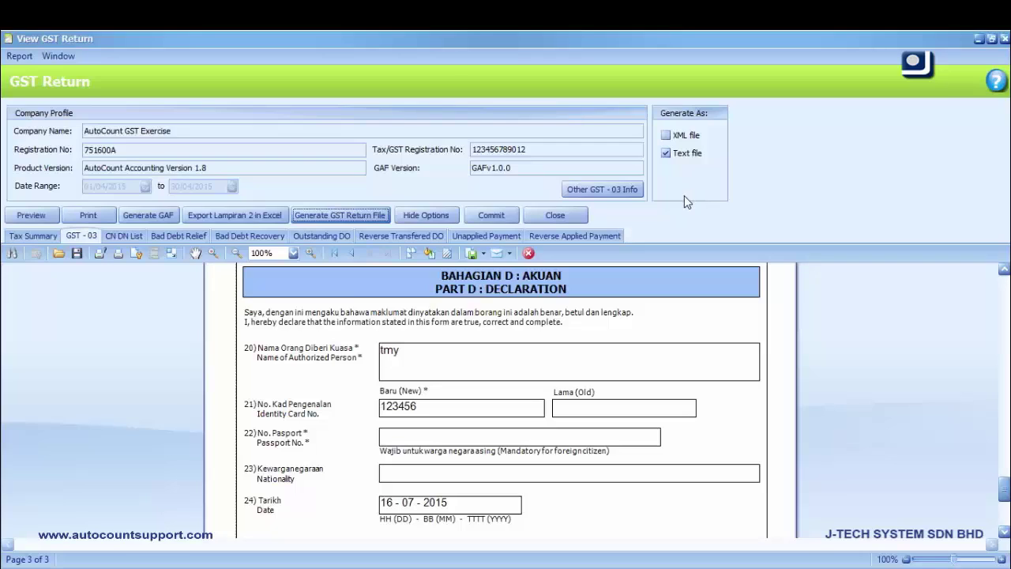
# Save the GST audit file to the Desktop, view it in Notepad, then close it
pyautogui.click(161, 219)
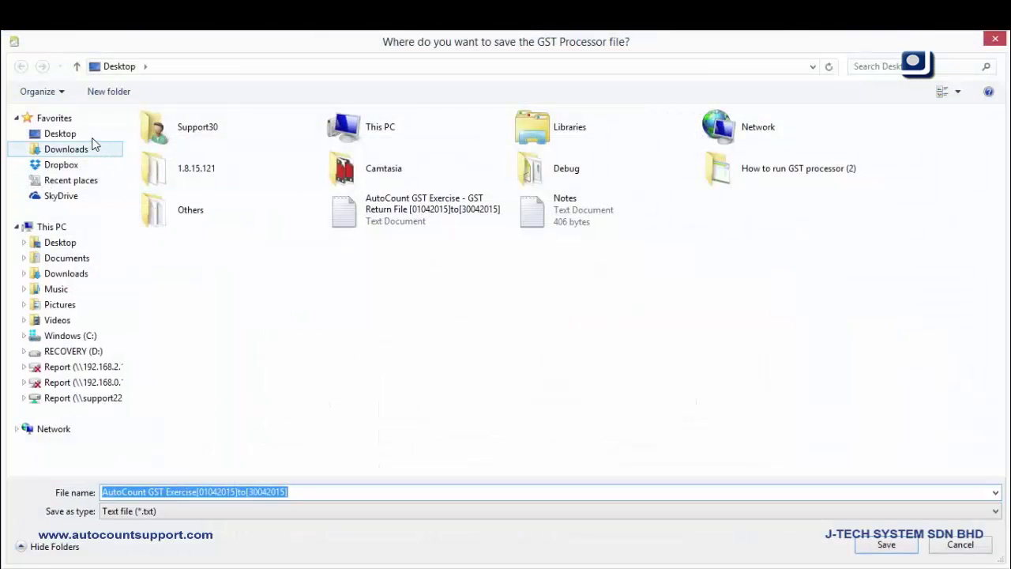
pyautogui.click(92, 135)
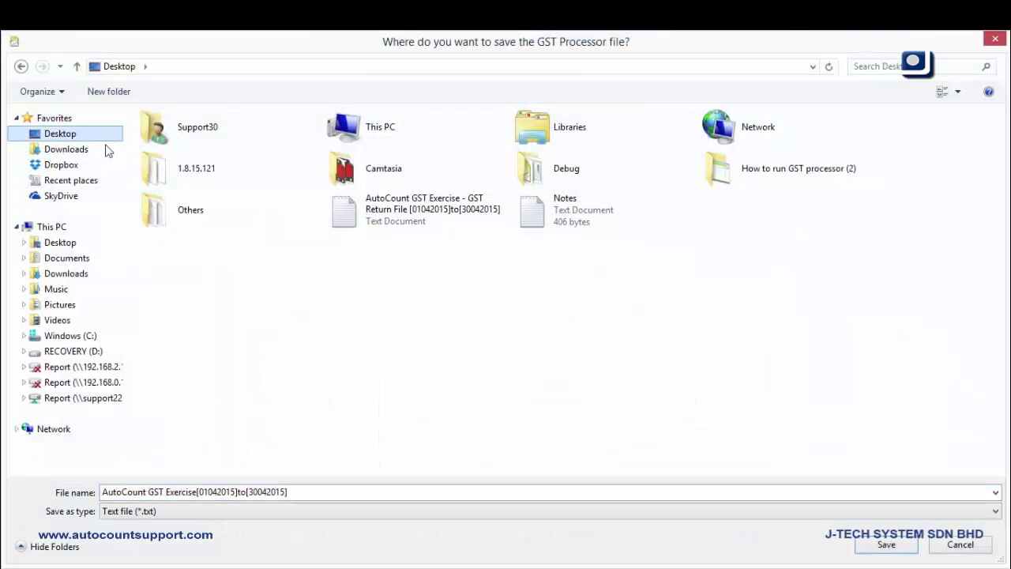
pyautogui.click(888, 547)
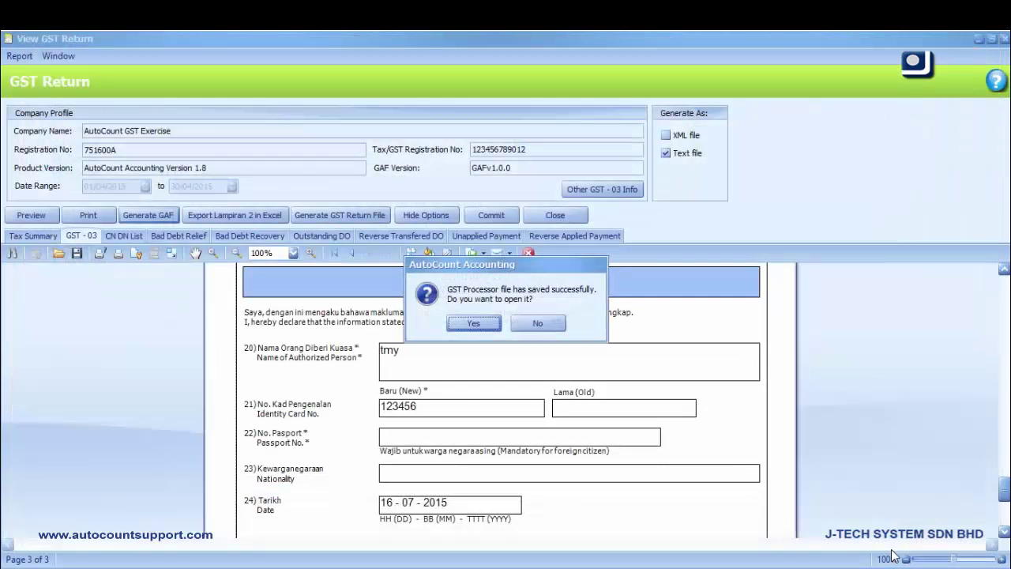
pyautogui.click(473, 323)
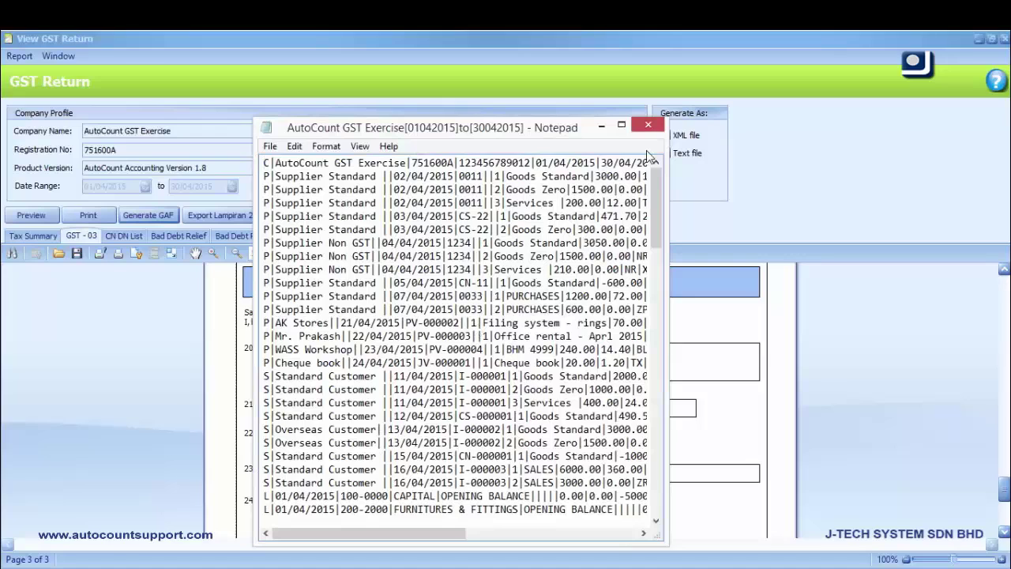
pyautogui.click(647, 125)
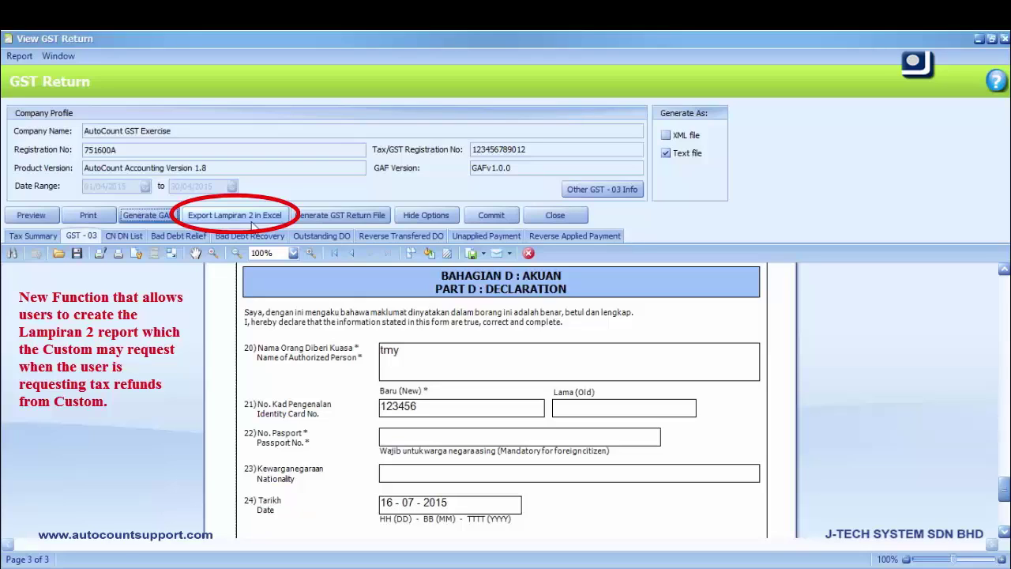
# Save the 01042015–30042015 Lampiran 2 attachment as an Excel file on the Desktop
pyautogui.click(251, 219)
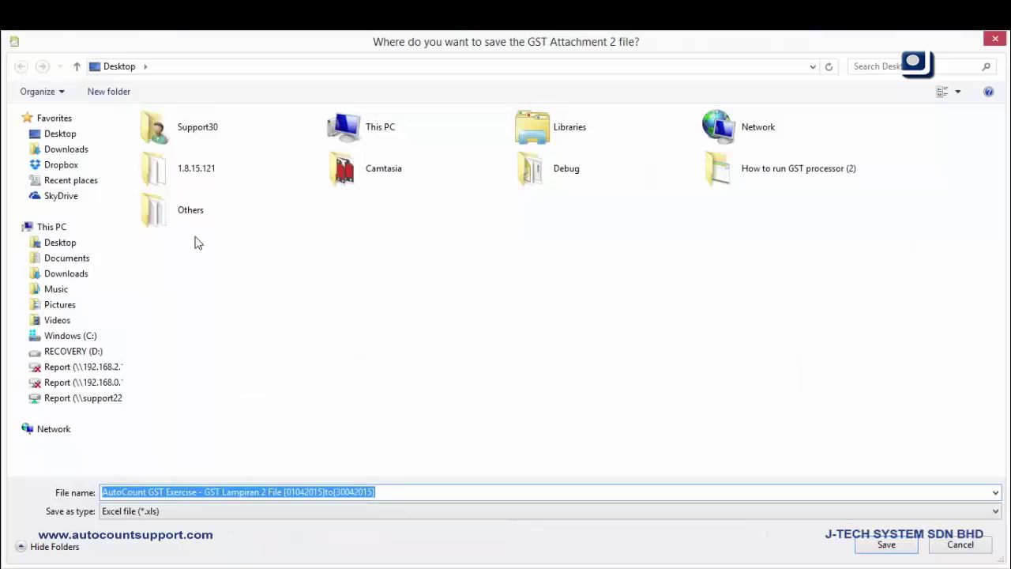
pyautogui.click(73, 135)
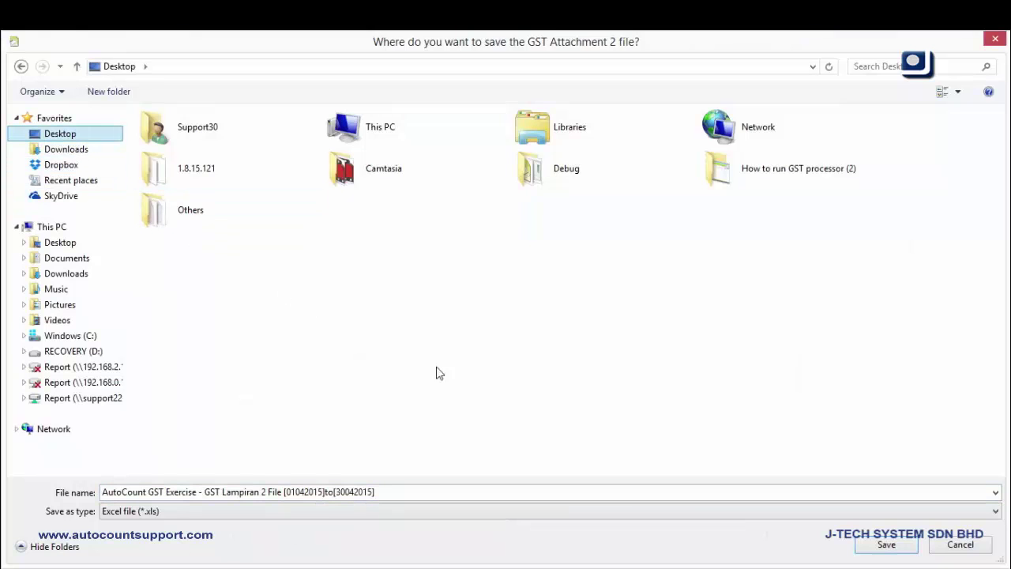
pyautogui.click(886, 545)
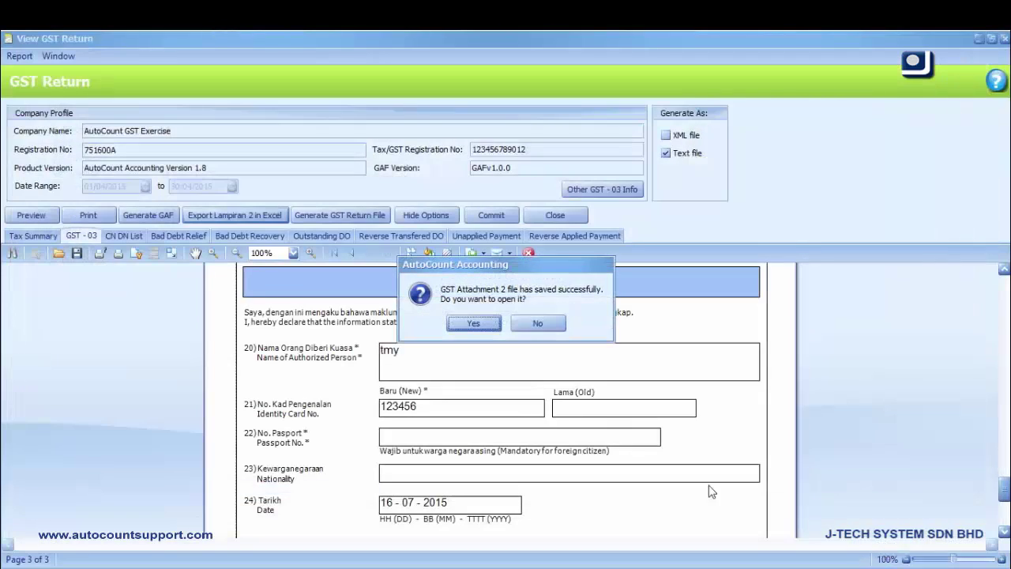
# Open the Lampiran 2 workbook, check the RM 276.10 input tax total, and close Excel
pyautogui.click(472, 324)
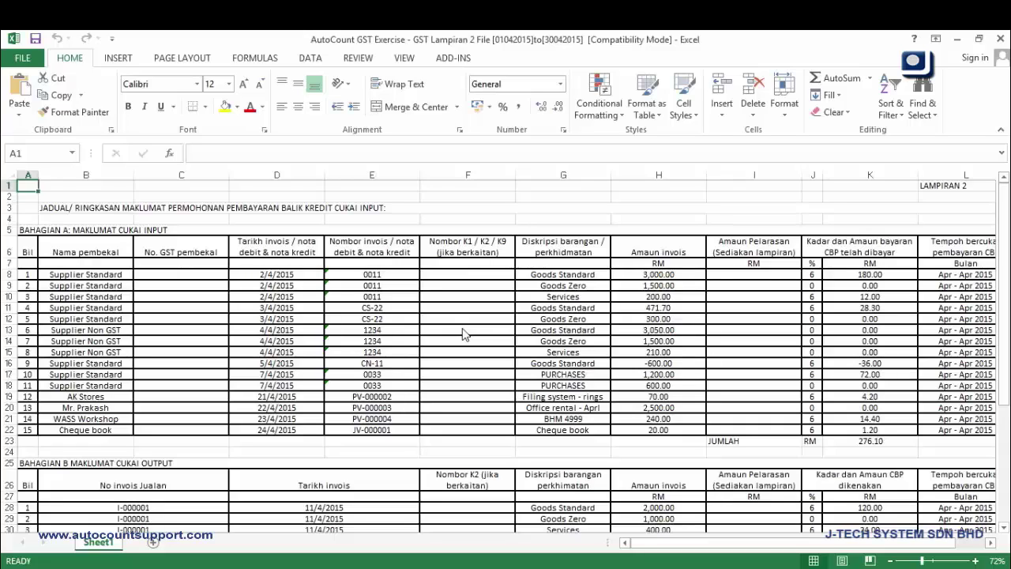
pyautogui.click(999, 39)
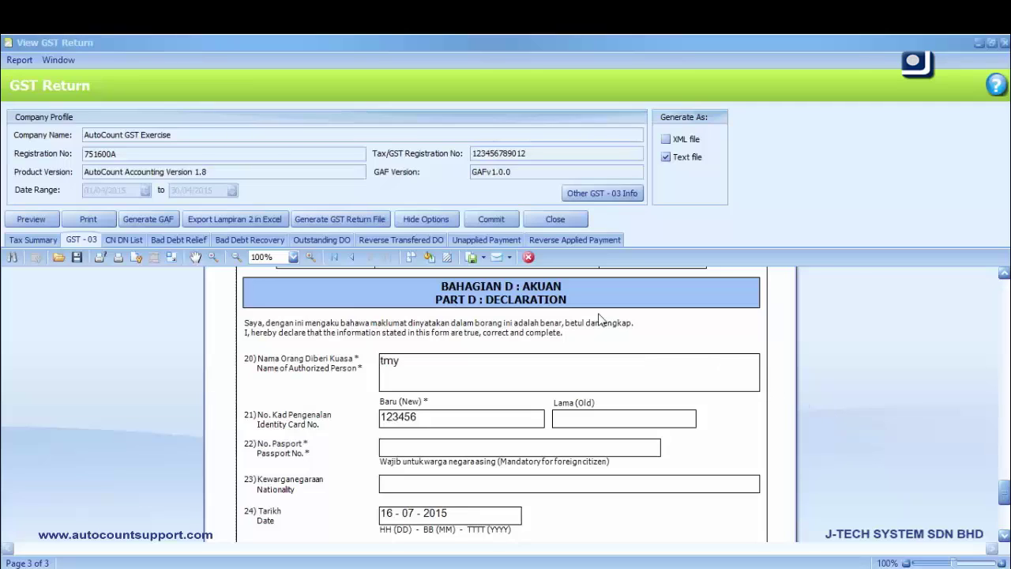
# Commit the Apr - Apr 2015 GST return using the administrator password
pyautogui.click(497, 224)
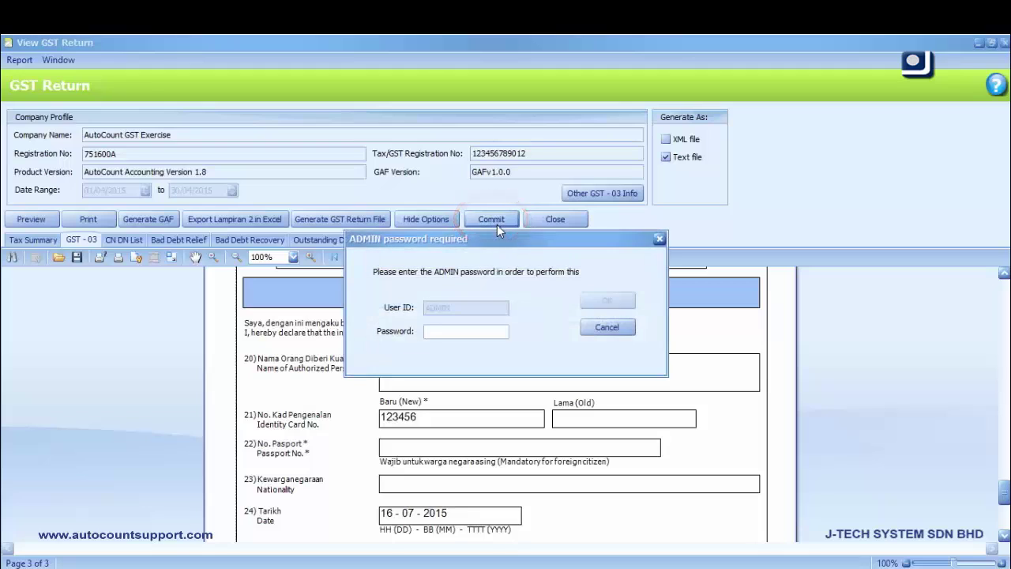
pyautogui.click(475, 330)
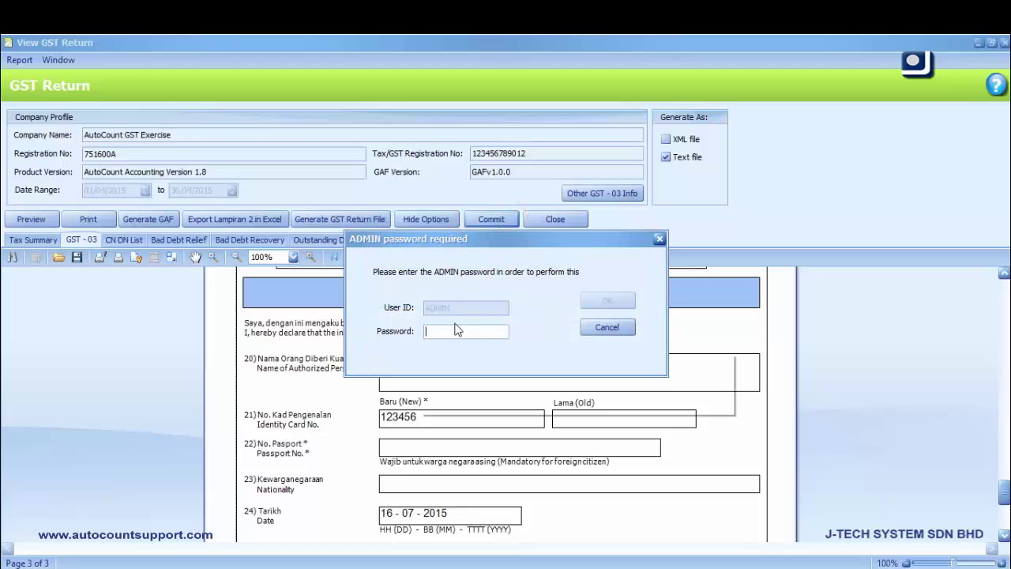
pyautogui.press('capslock')
pyautogui.write('ADMIN')
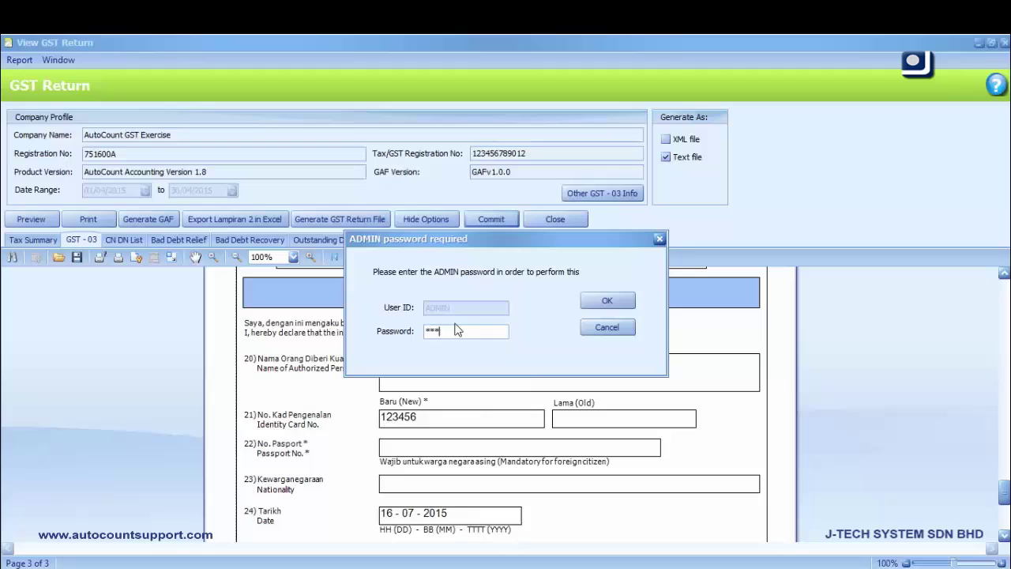
pyautogui.click(593, 303)
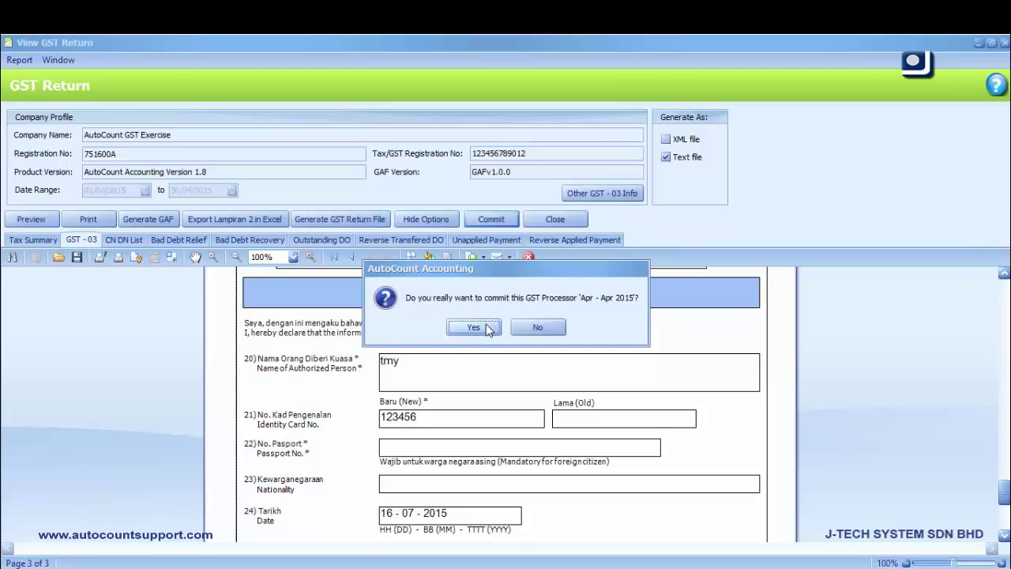
pyautogui.click(473, 327)
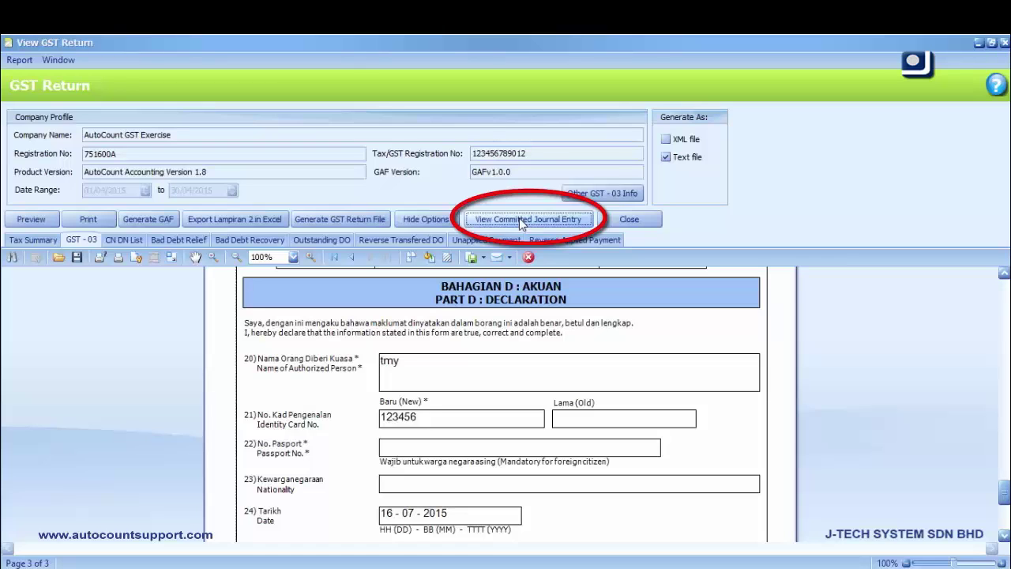
# Open the committed GST journal entry full screen and widen Account Desc. to show full names
pyautogui.click(521, 219)
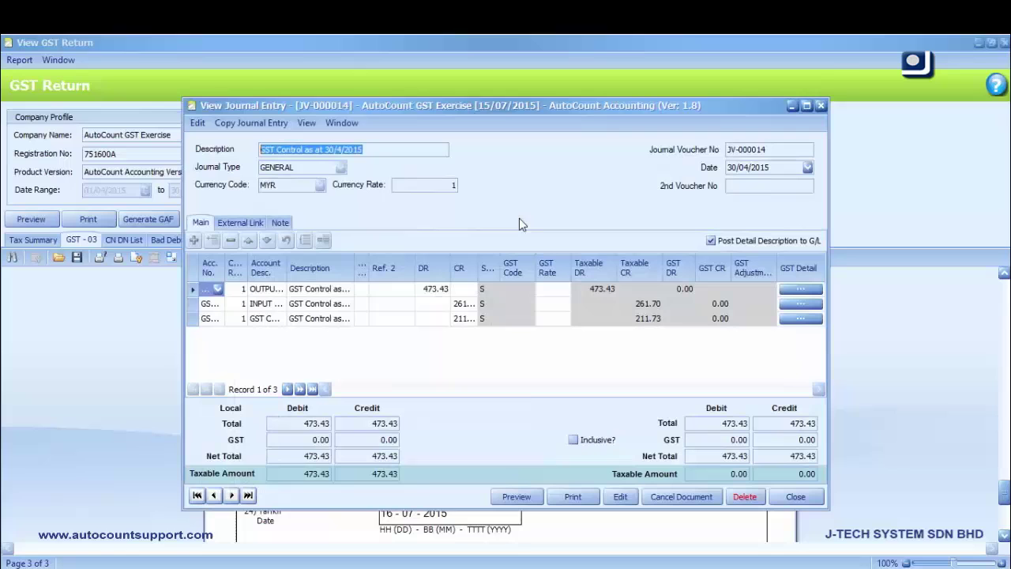
pyautogui.click(805, 106)
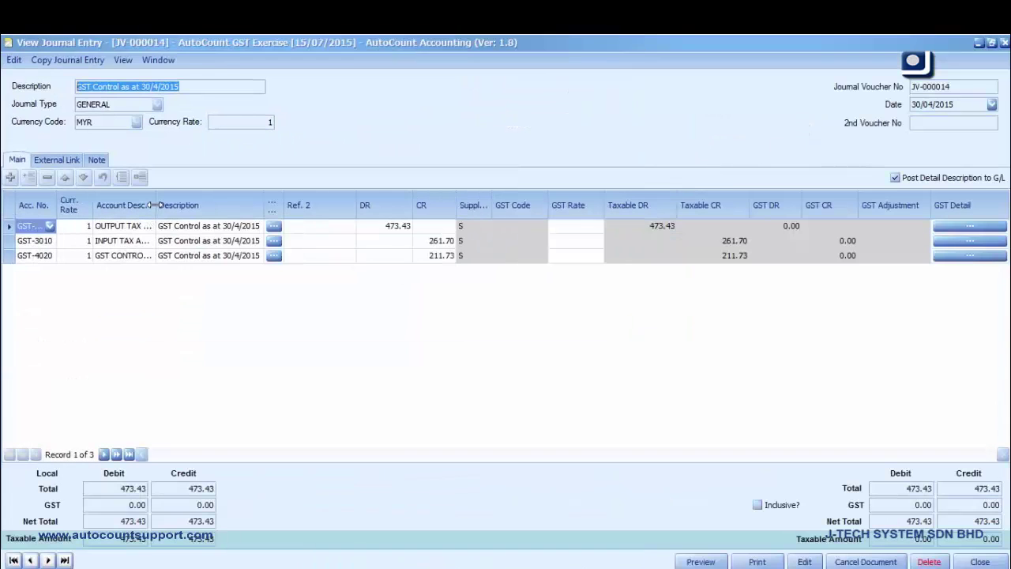
pyautogui.moveTo(156, 205); pyautogui.dragTo(234, 204)
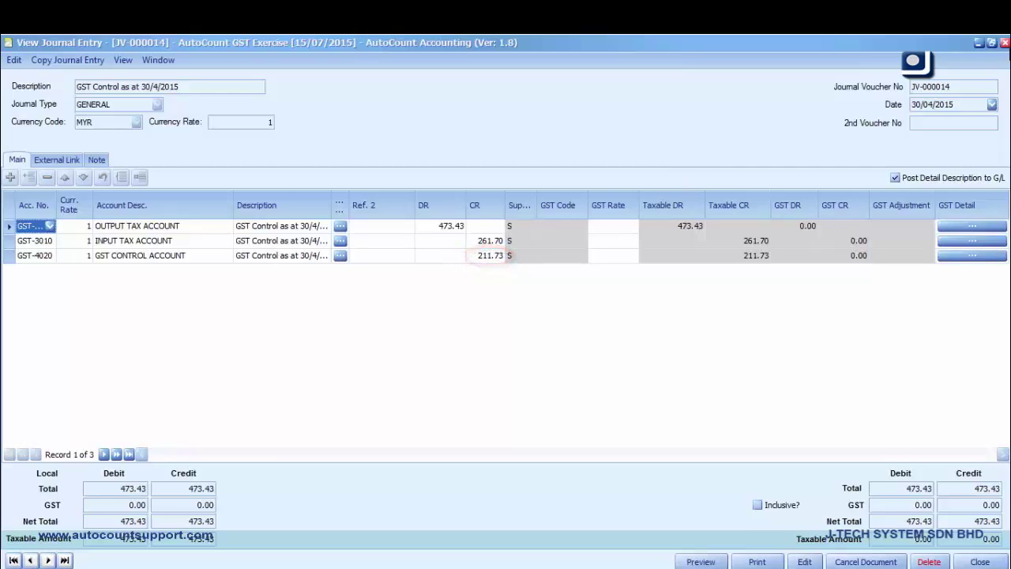
# Close the journal entry, GST Return and GST Processor windows
pyautogui.click(1004, 43)
pyautogui.click(1004, 42)
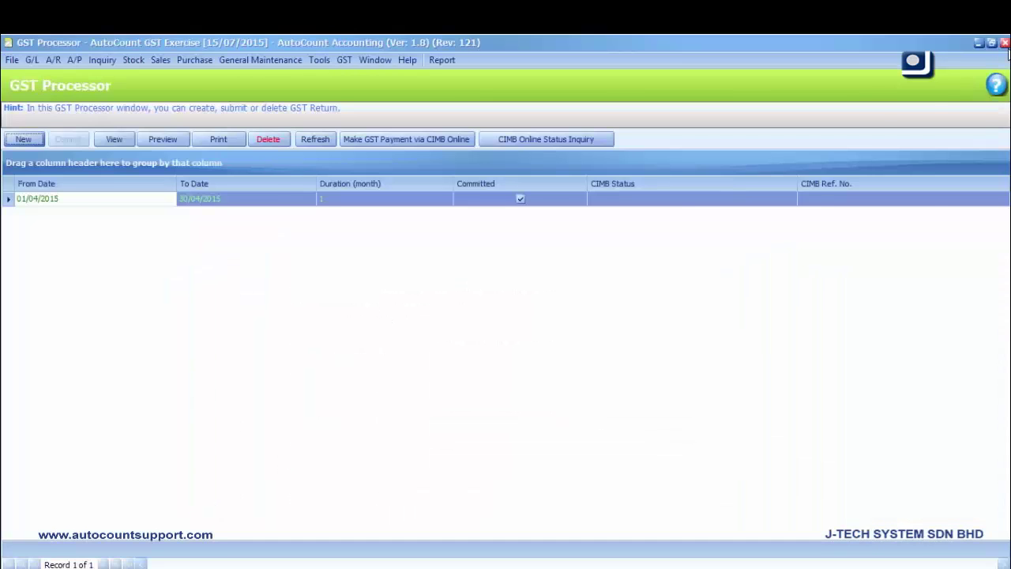
pyautogui.click(1004, 43)
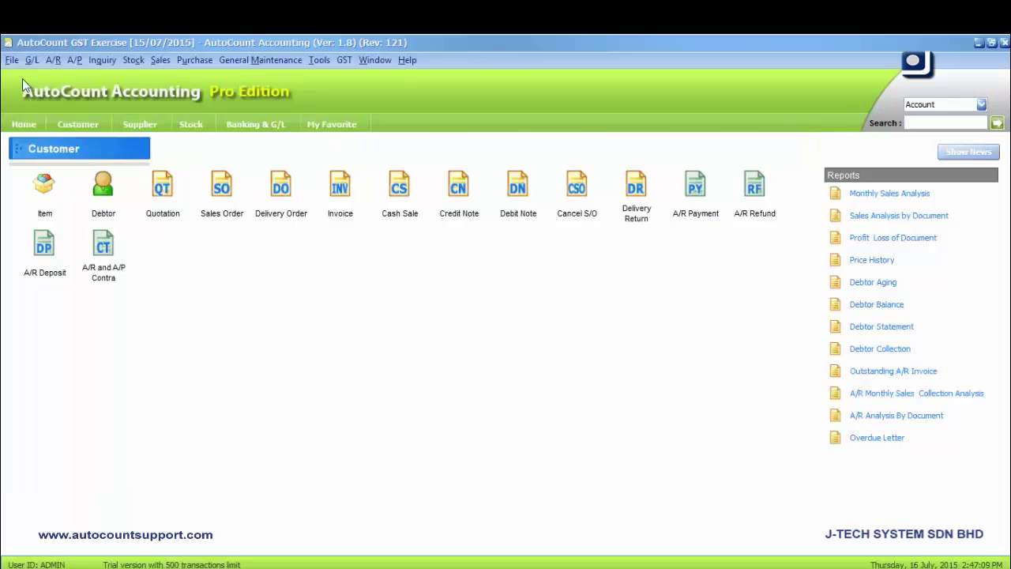
pyautogui.click(31, 60)
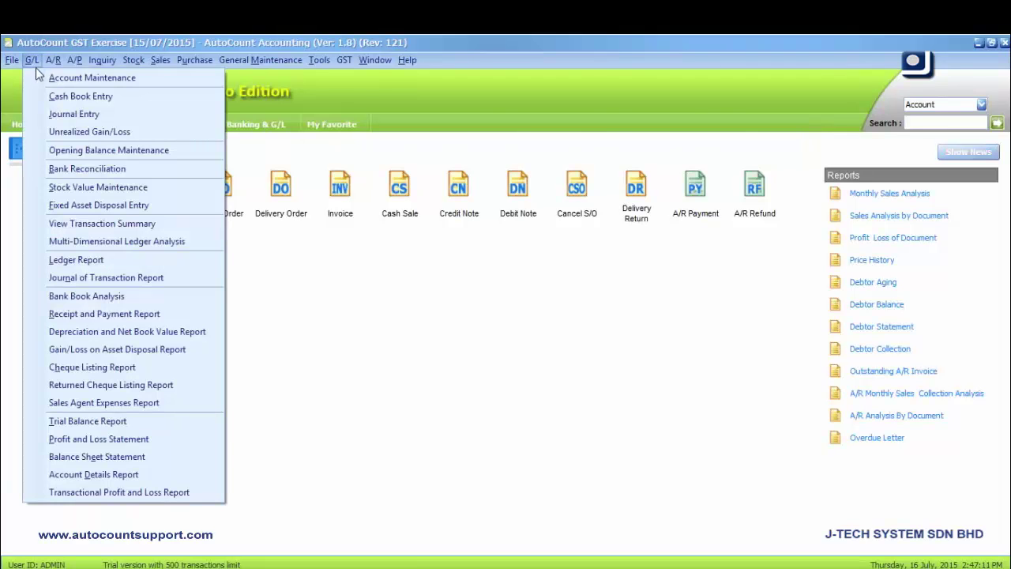
pyautogui.click(44, 84)
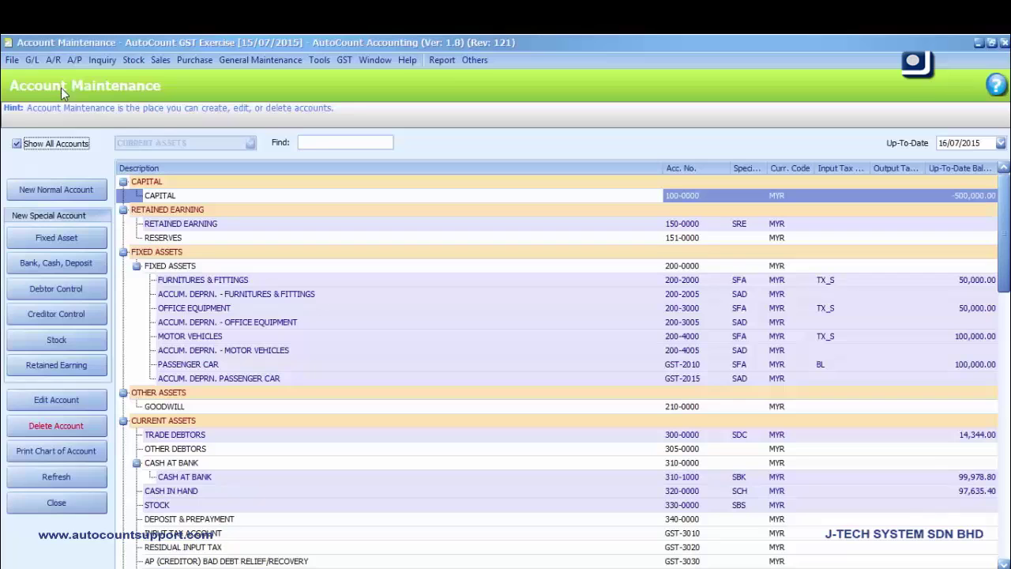
pyautogui.scroll(-7, 199, 277)
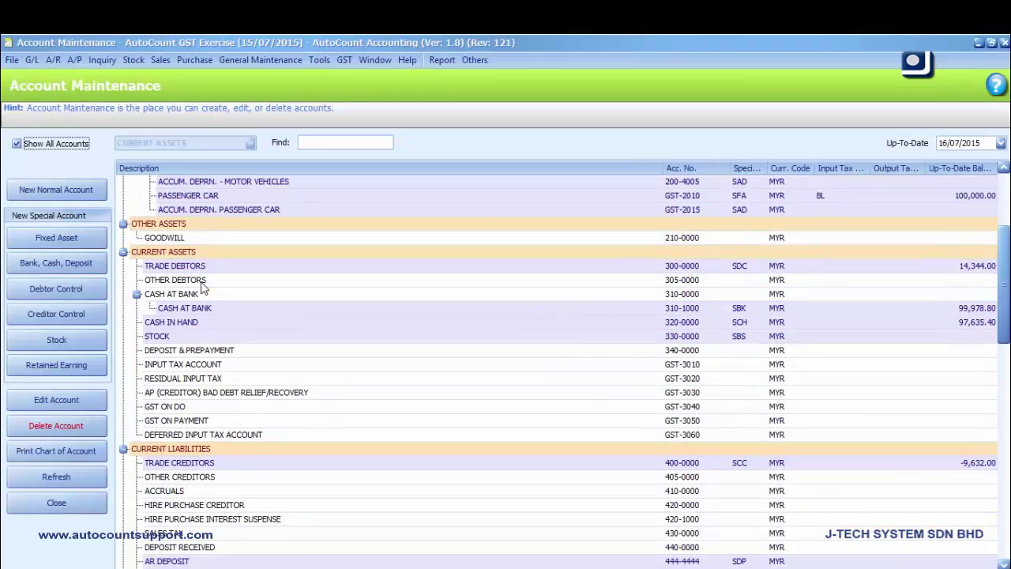
pyautogui.scroll(-1, 199, 294)
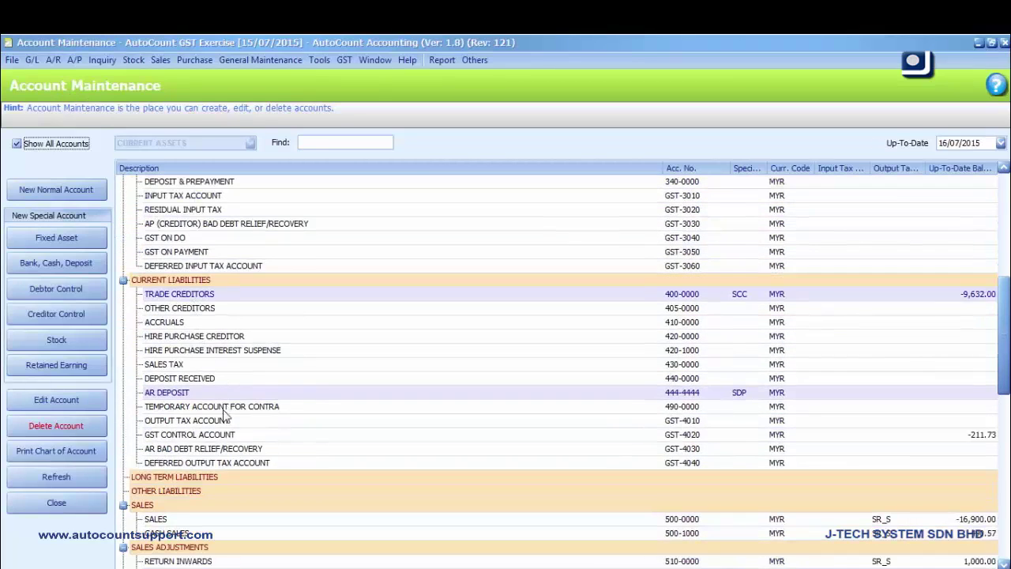
pyautogui.click(217, 438)
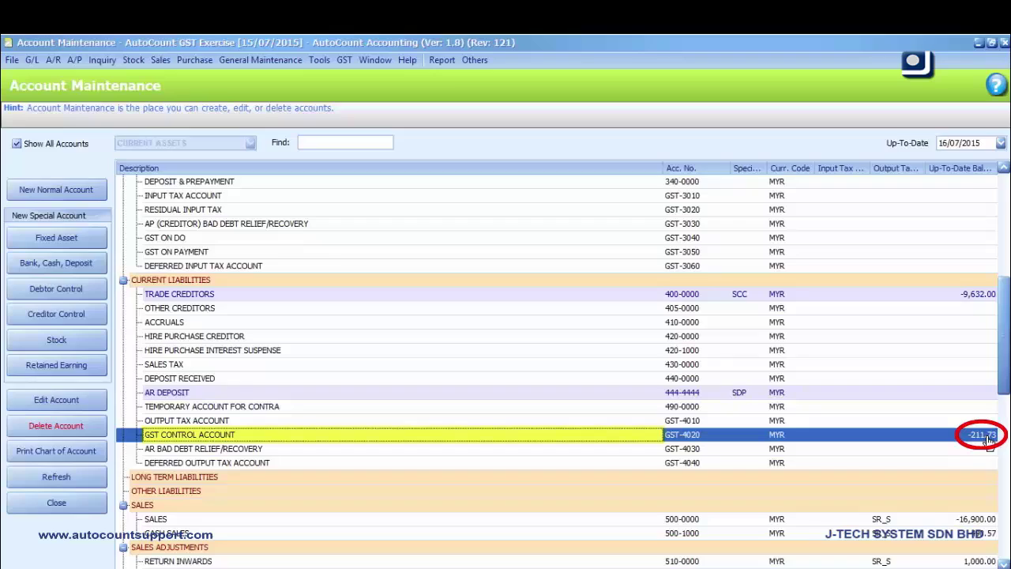
pyautogui.click(1002, 44)
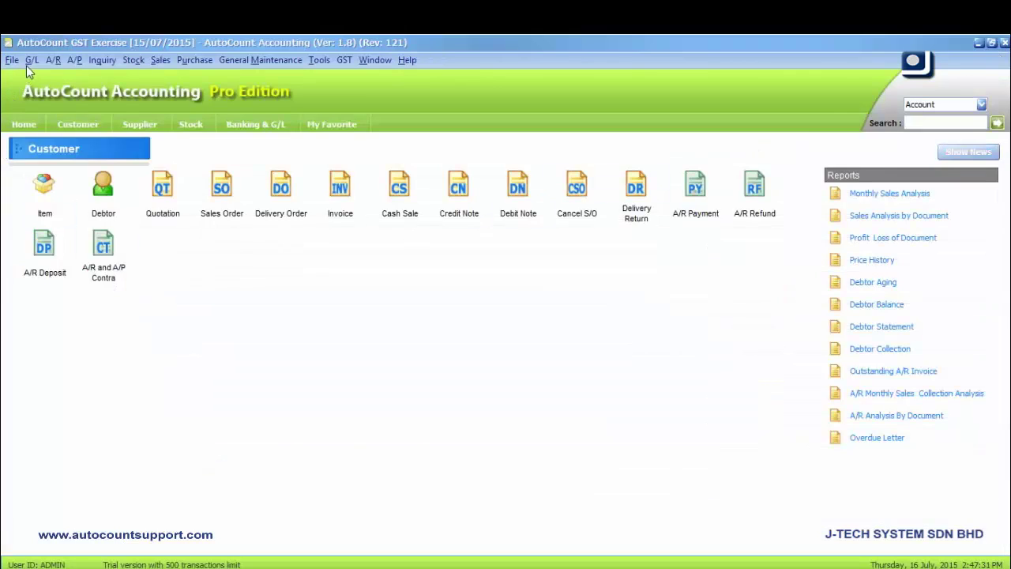
# Start a new payment voucher in the G/L Cash Book, paid to RMCD
pyautogui.click(27, 65)
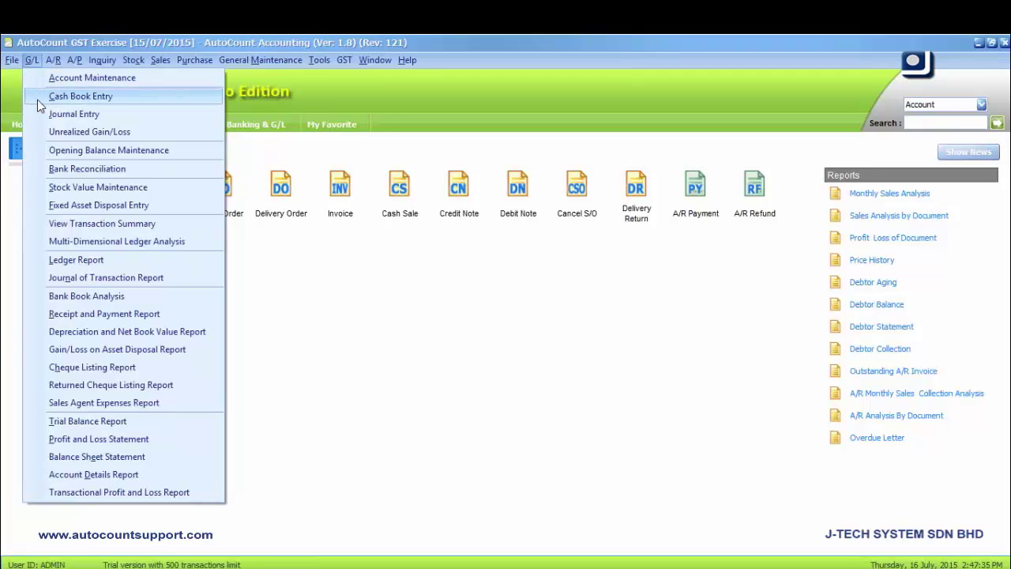
pyautogui.click(37, 99)
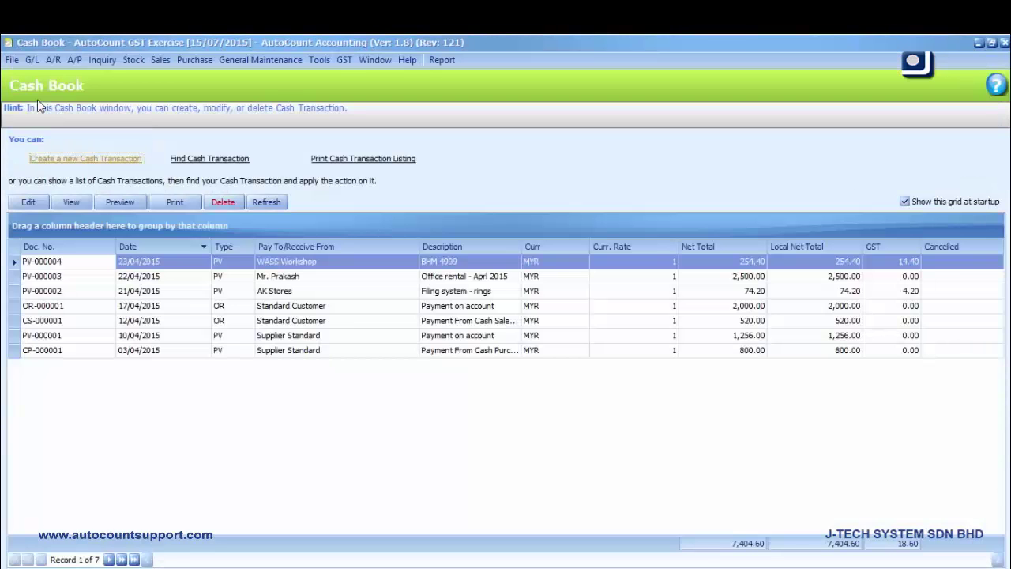
pyautogui.click(88, 168)
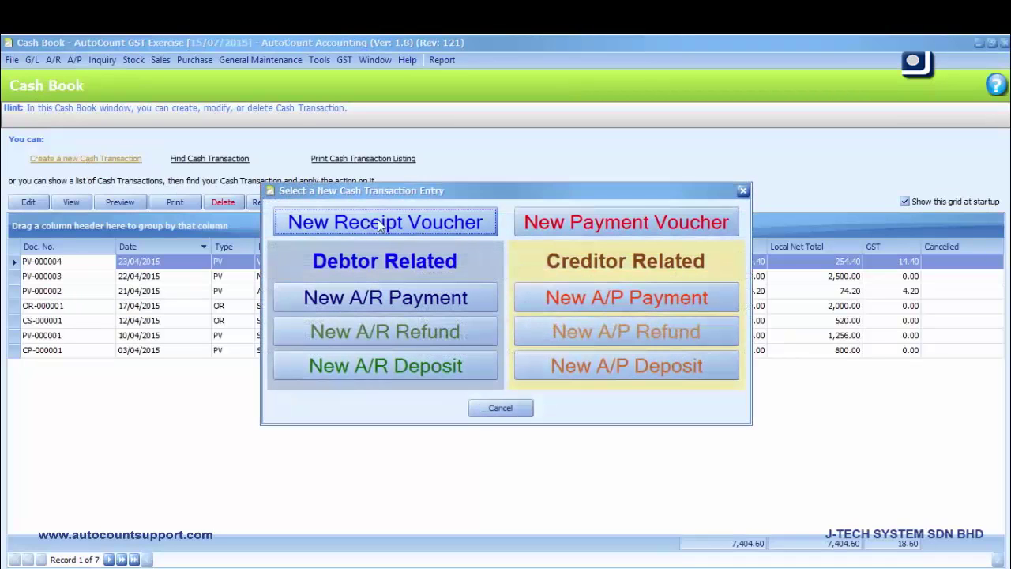
pyautogui.click(621, 229)
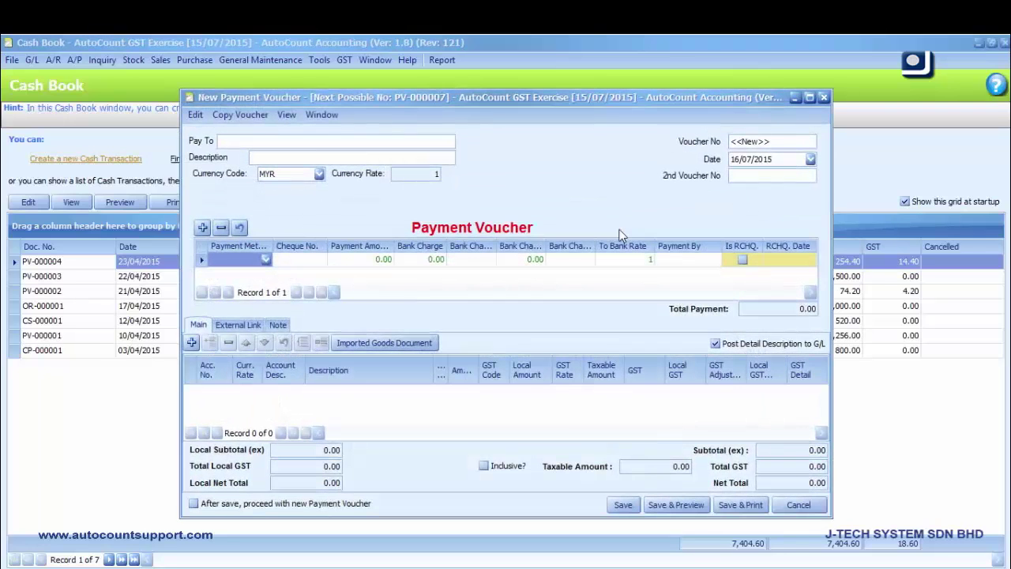
pyautogui.write('RM')
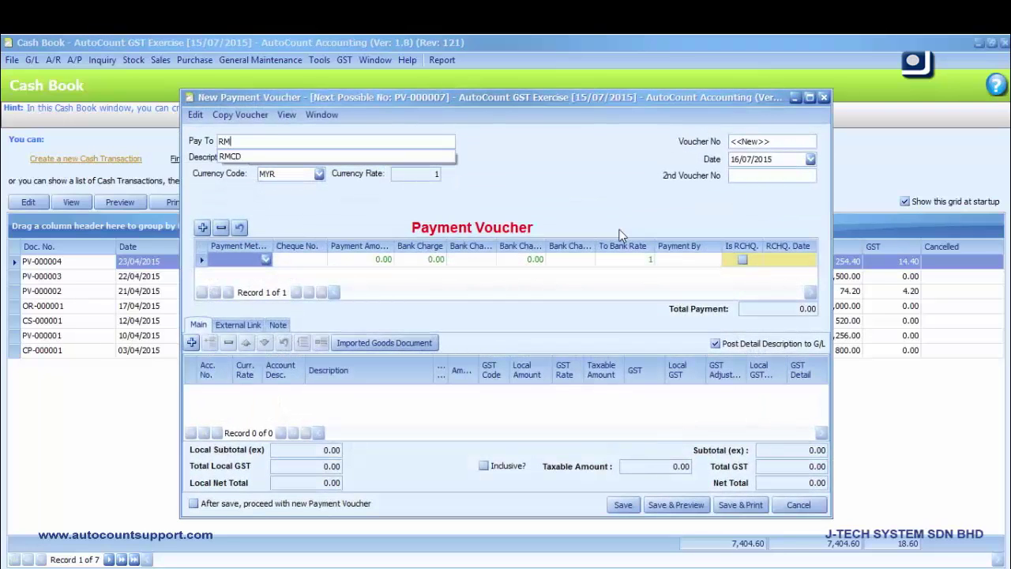
pyautogui.write('CD')
# Date the voucher 29/05/2015 and describe it as GST April 2015
pyautogui.click(812, 160)
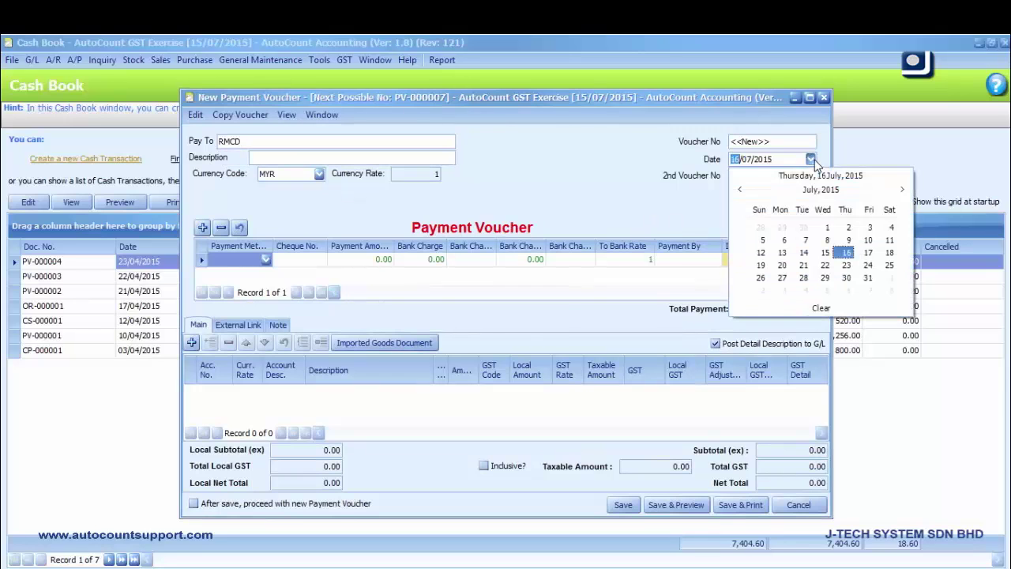
pyautogui.click(737, 192)
pyautogui.click(737, 192)
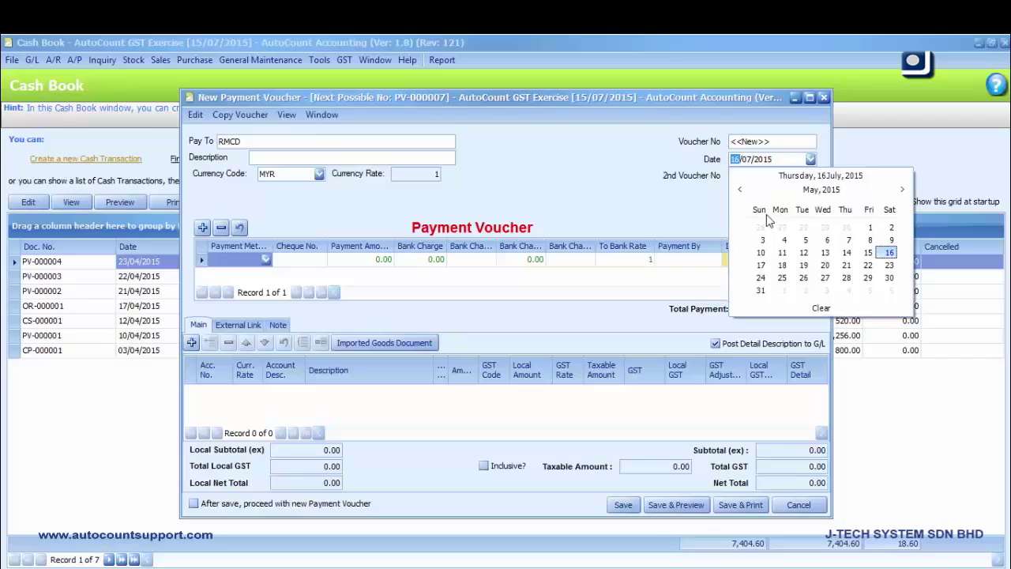
pyautogui.click(866, 277)
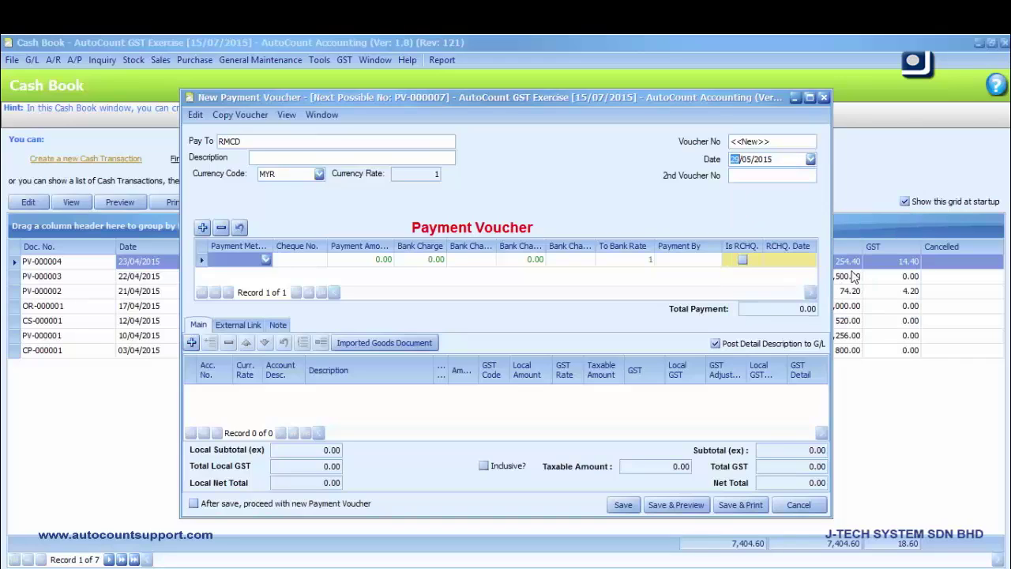
pyautogui.click(376, 158)
pyautogui.write('GST')
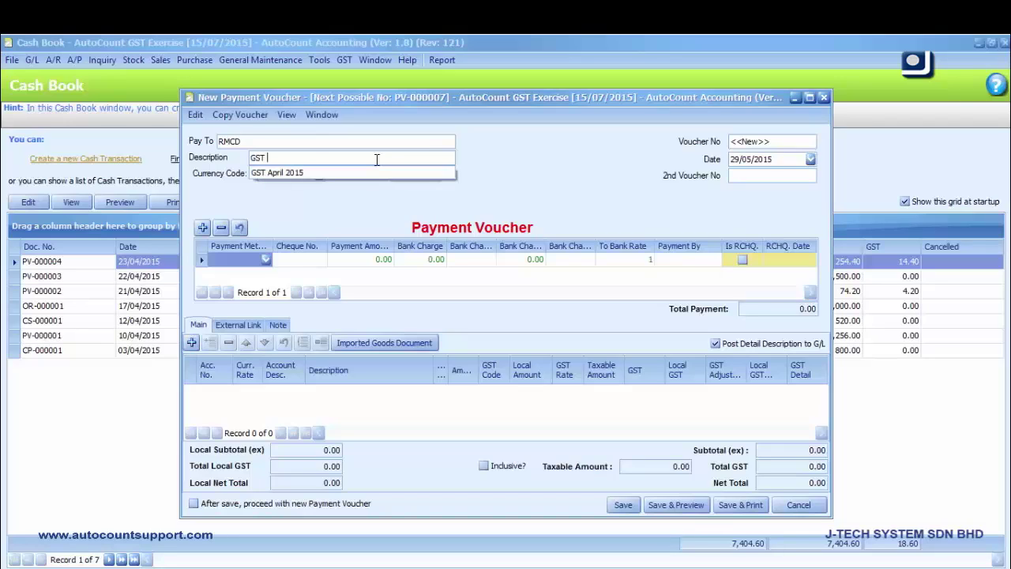
pyautogui.click(375, 173)
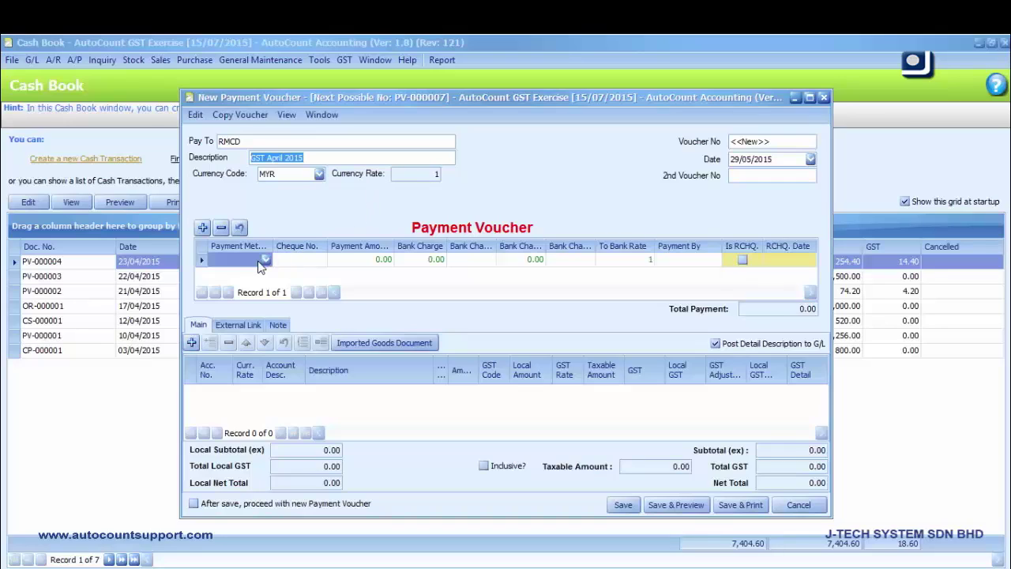
# Enter a CASH payment of 211.73, paid by CASH
pyautogui.click(234, 265)
pyautogui.write('CASH')
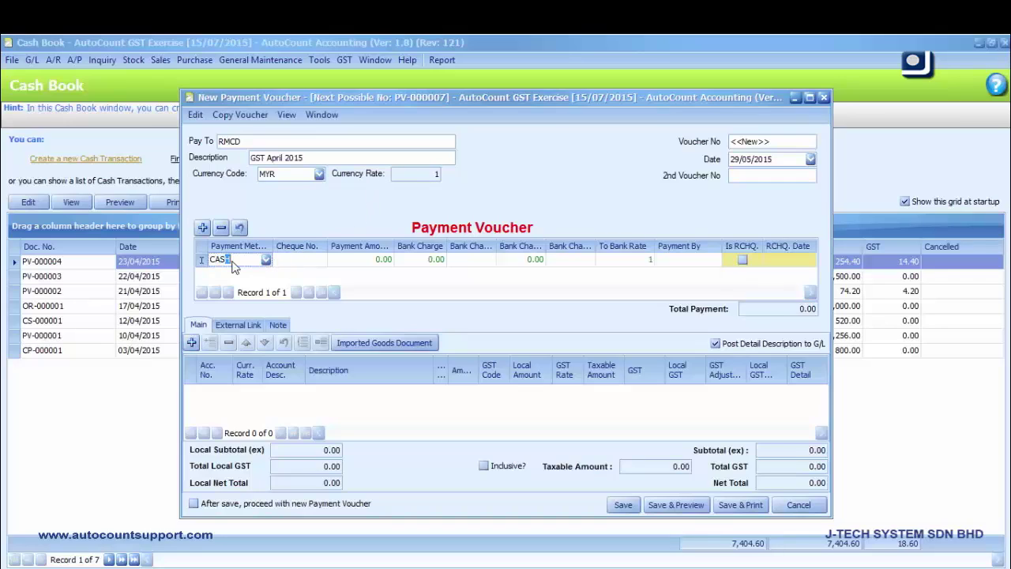
pyautogui.click(358, 261)
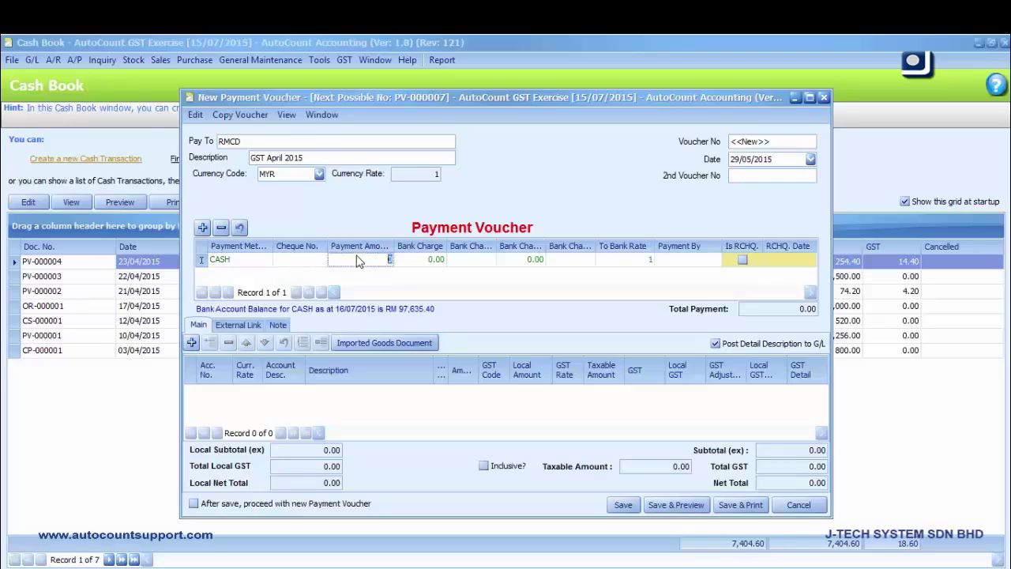
pyautogui.write('211.73')
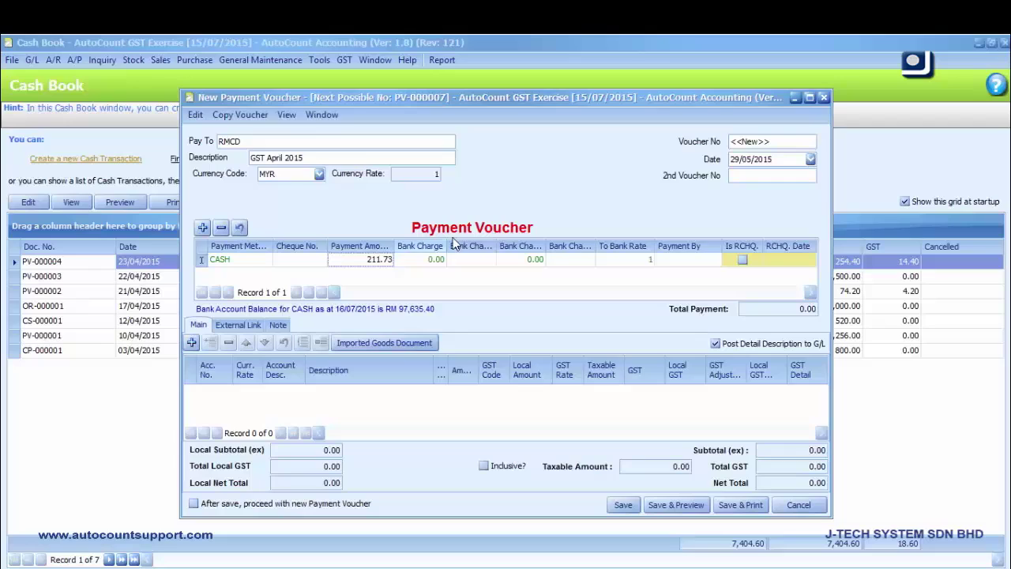
pyautogui.click(684, 265)
pyautogui.write('CASH')
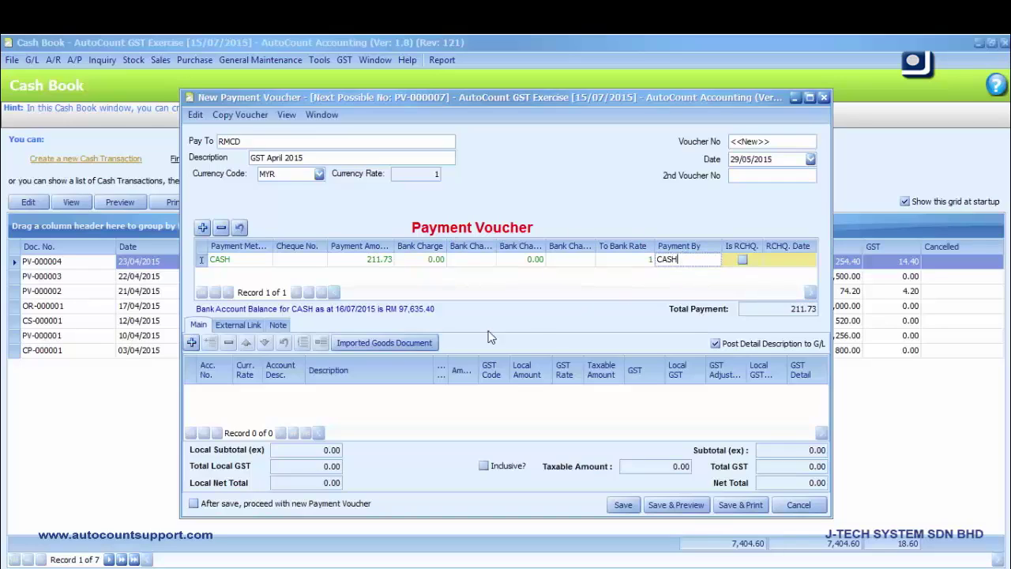
# Add a detail line charged to the GST-4020 account
pyautogui.click(189, 344)
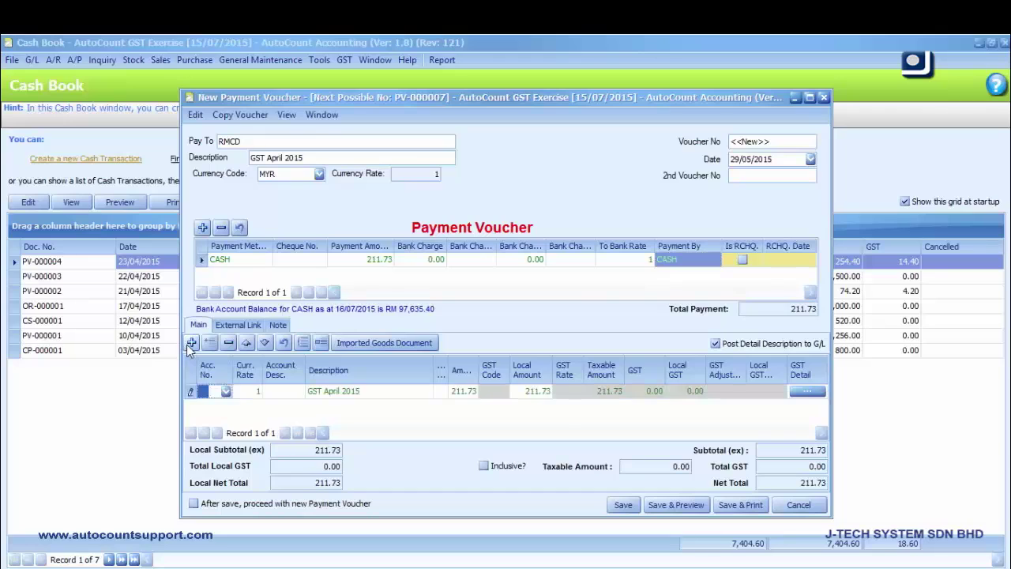
pyautogui.write('GST')
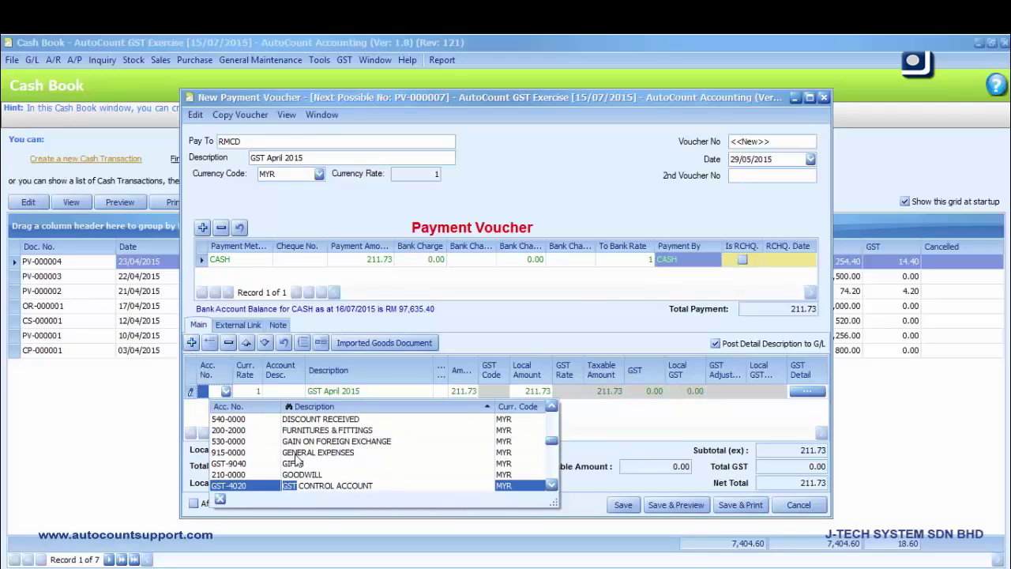
pyautogui.click(308, 485)
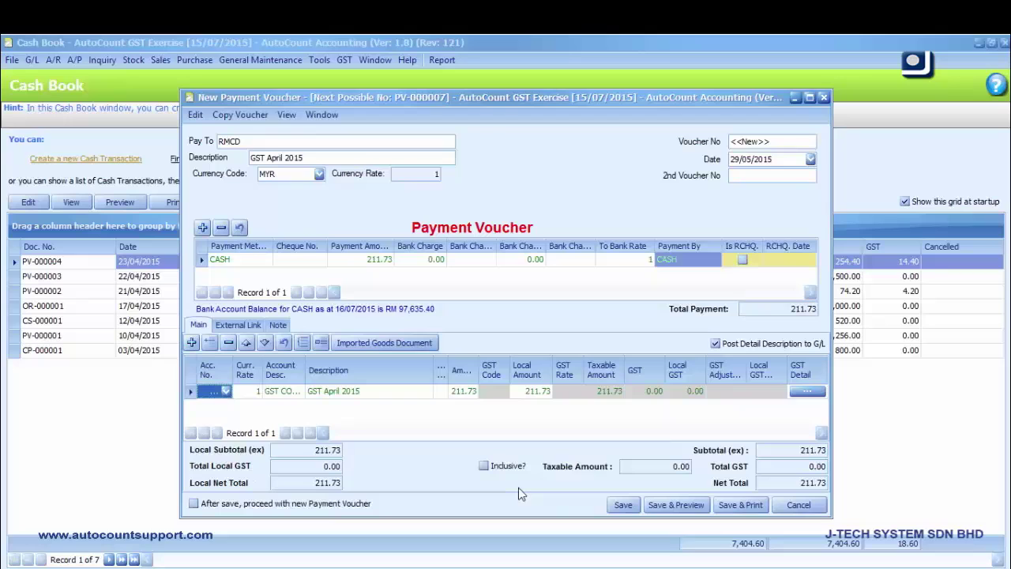
# Save the RMCD payment voucher as PV-000007 and close the Cash Book
pyautogui.click(623, 506)
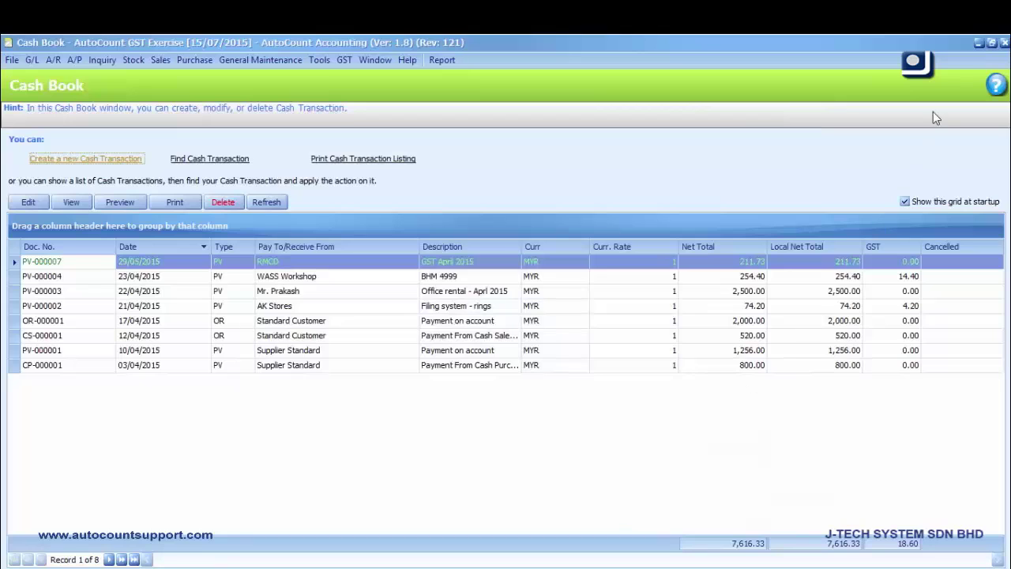
pyautogui.click(1004, 43)
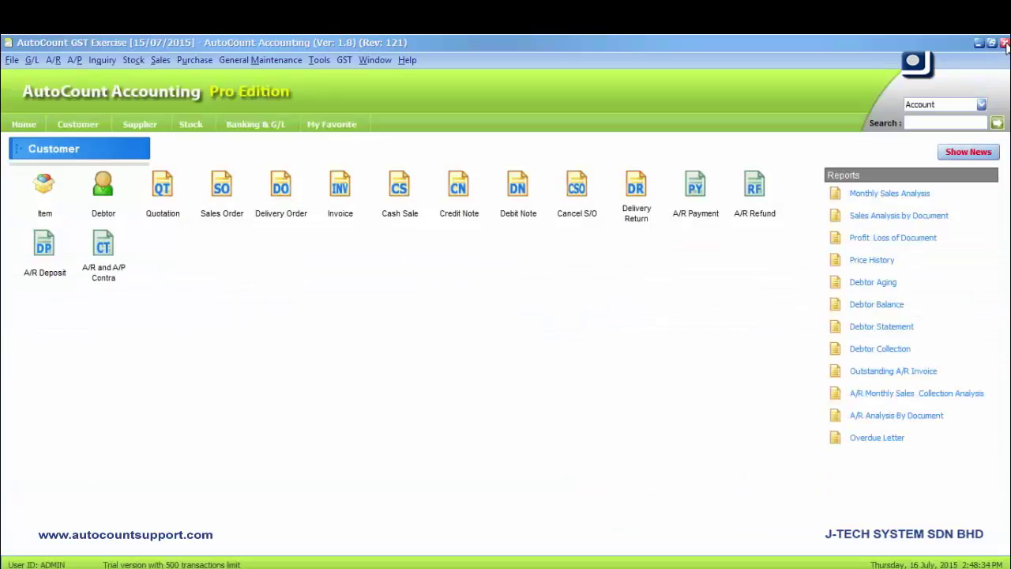